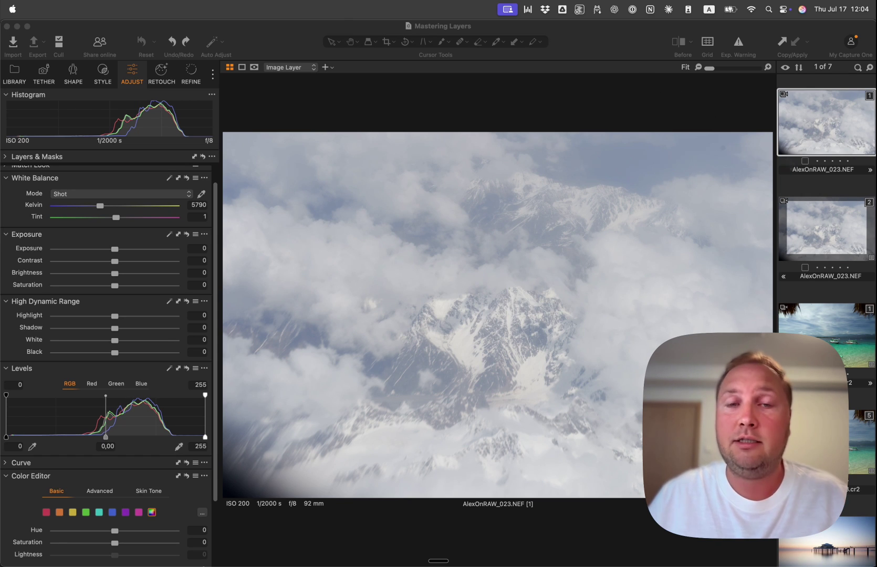
# - Auto-adjust Levels on both mountain variants, giving 10–212 and 101–211
pyautogui.click(169, 370)
pyautogui.click(169, 369)
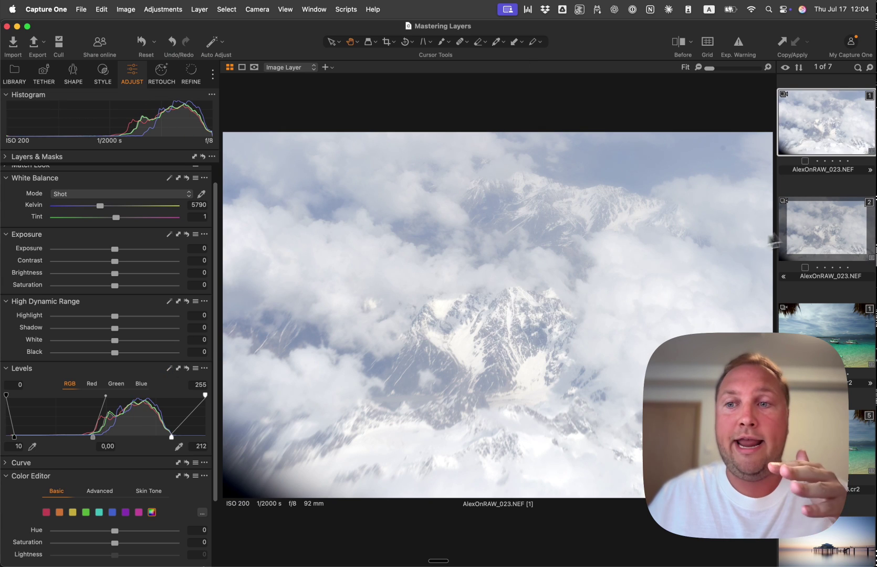
pyautogui.click(846, 236)
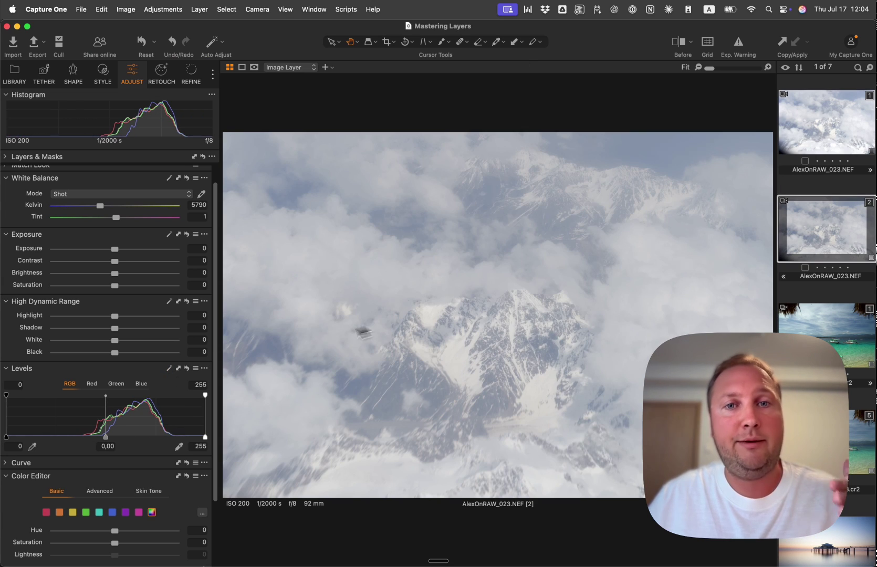
pyautogui.click(170, 369)
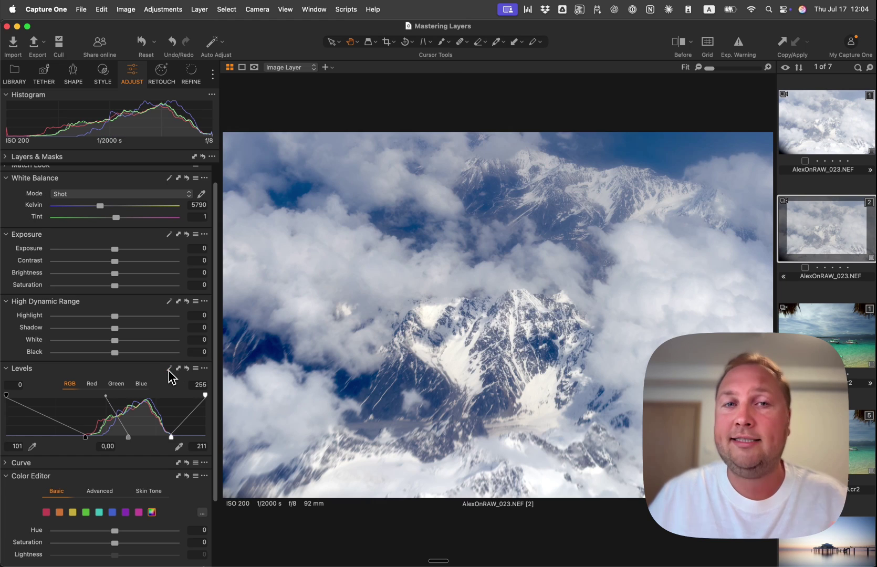
# - Compare the edit in a before/after split, then flip between the two mountain variants
pyautogui.press('y')
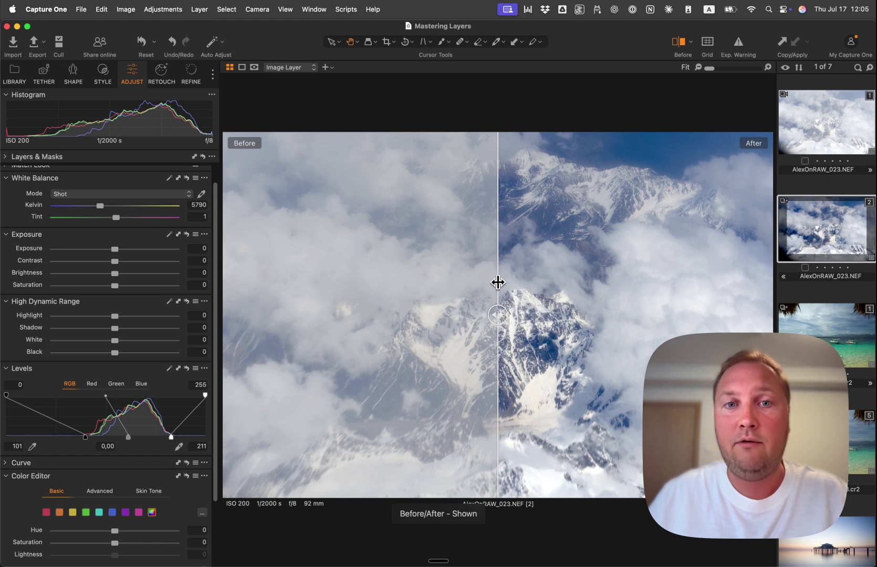
pyautogui.moveTo(498, 313); pyautogui.dragTo(436, 317)
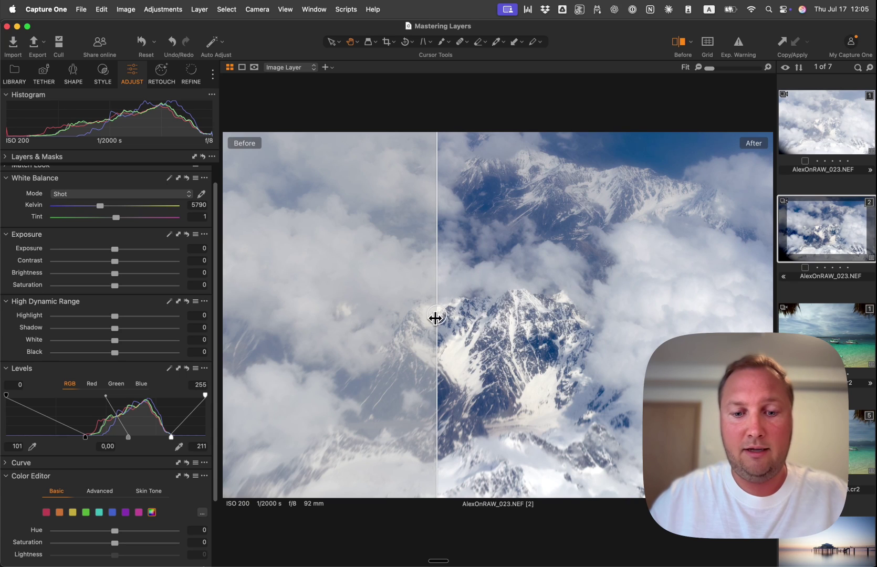
pyautogui.press('y')
pyautogui.click(835, 137)
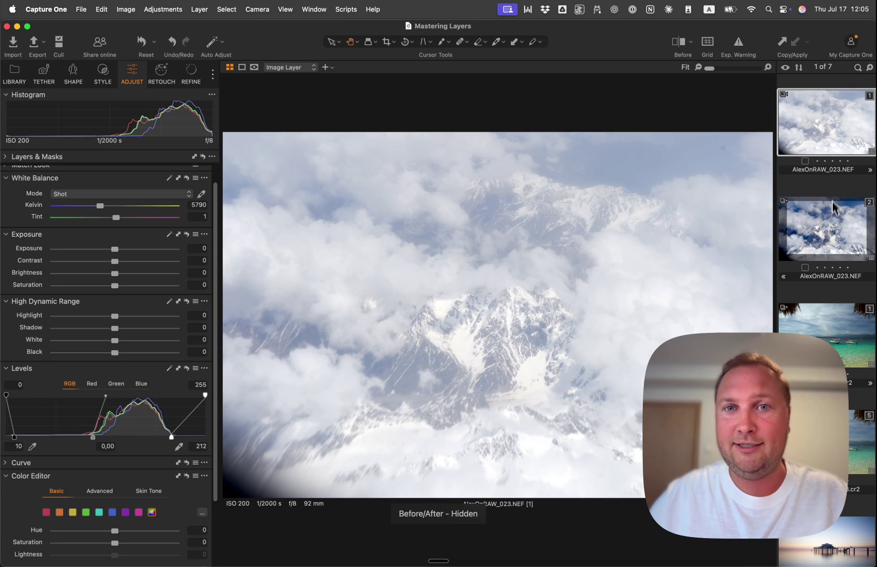
pyautogui.click(826, 240)
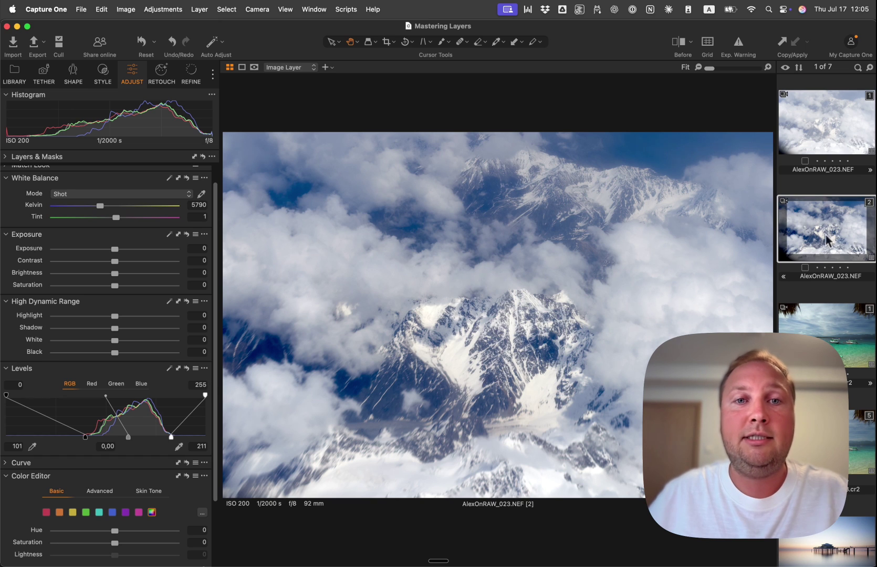
# - Open variant 5 of the boat beach photo and zoom in on the outboard motor
pyautogui.click(833, 340)
pyautogui.scroll(-5, 827, 337)
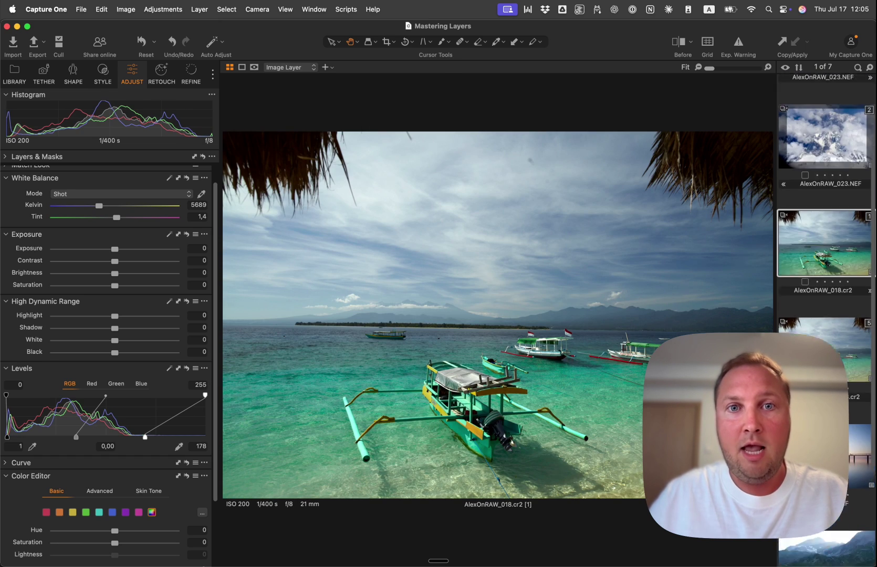
pyautogui.click(817, 315)
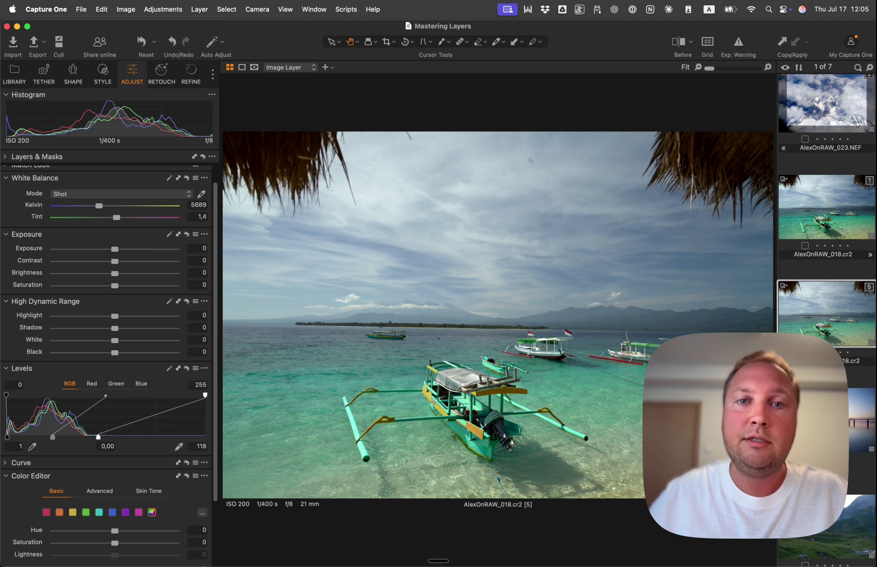
pyautogui.click(558, 408)
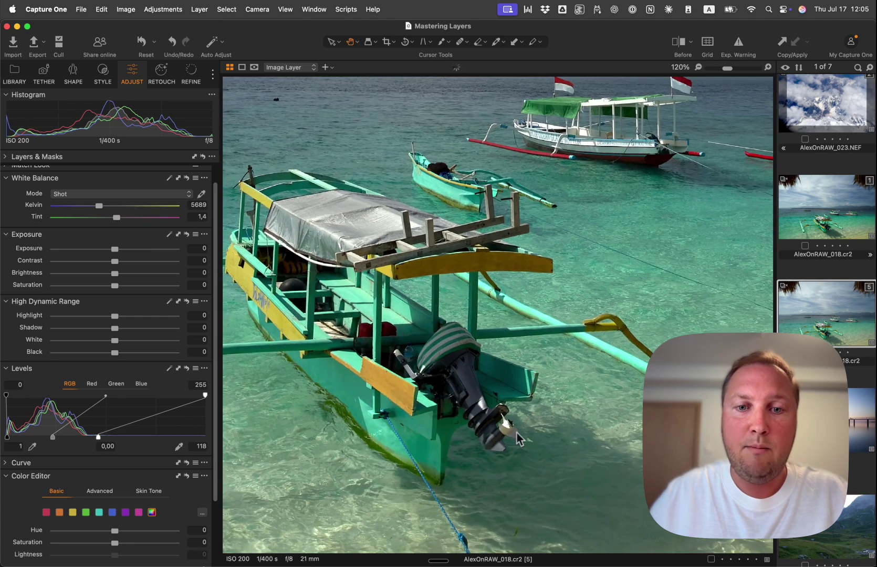
# - Flip between beach variants 1 and 5 to compare their Levels white points
pyautogui.click(845, 225)
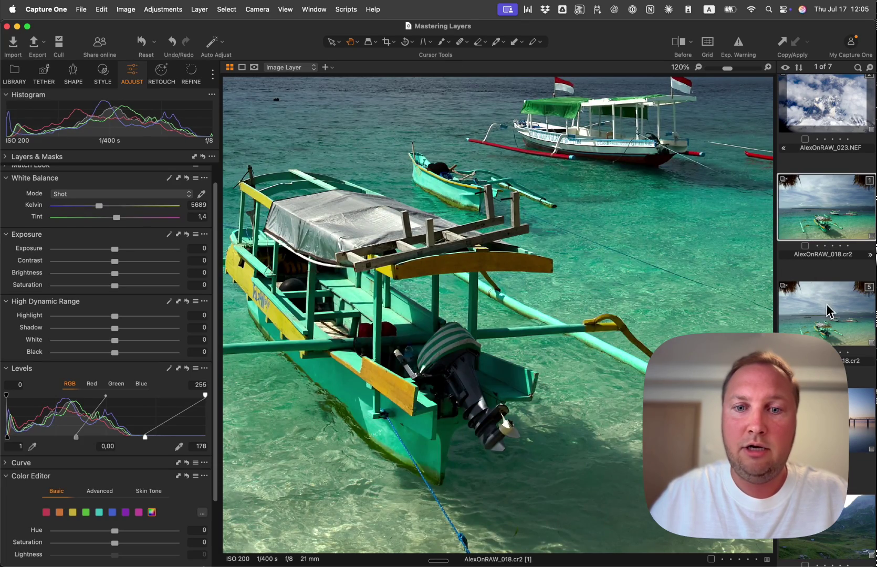
pyautogui.click(828, 314)
pyautogui.click(829, 243)
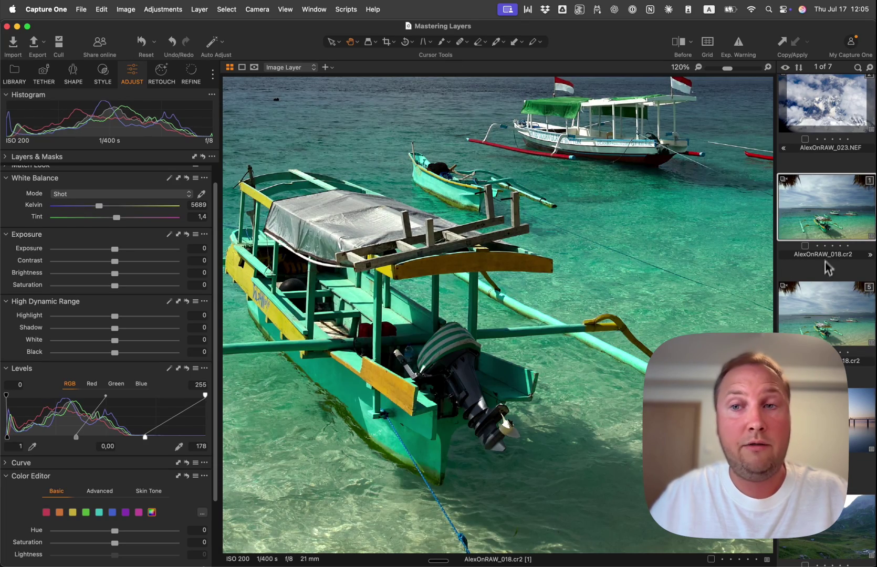
pyautogui.click(812, 313)
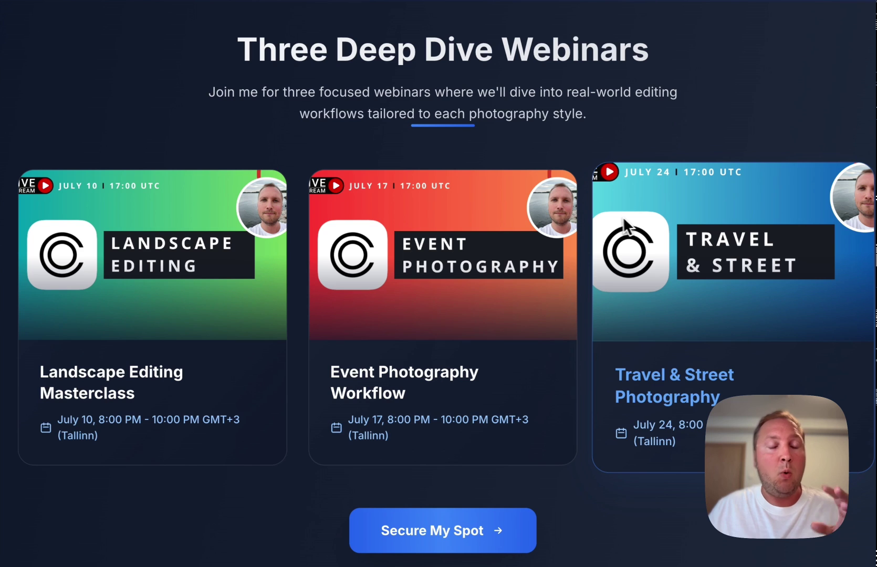
# - Scroll through the three deep-dive webinar cards in Chrome, then return to Capture One
pyautogui.scroll(-1, 614, 215)
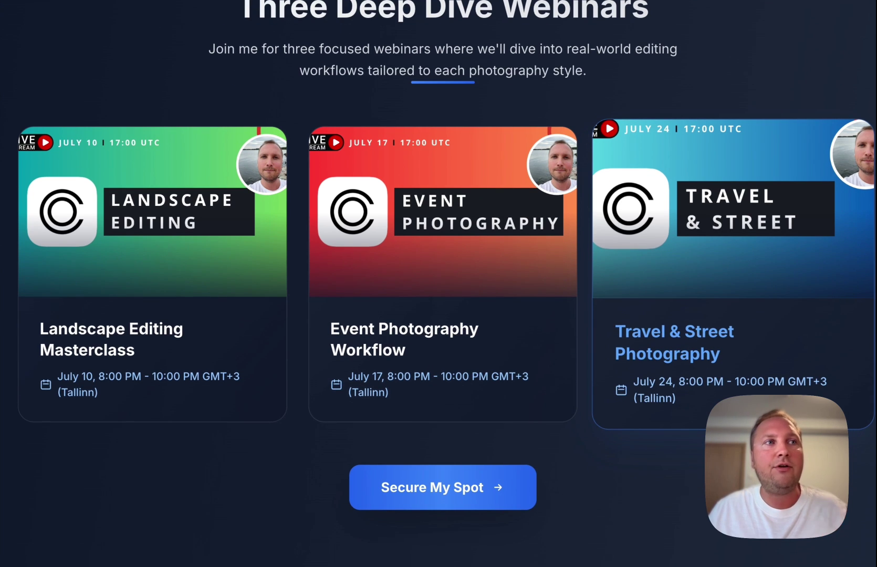
pyautogui.scroll(-4, 614, 216)
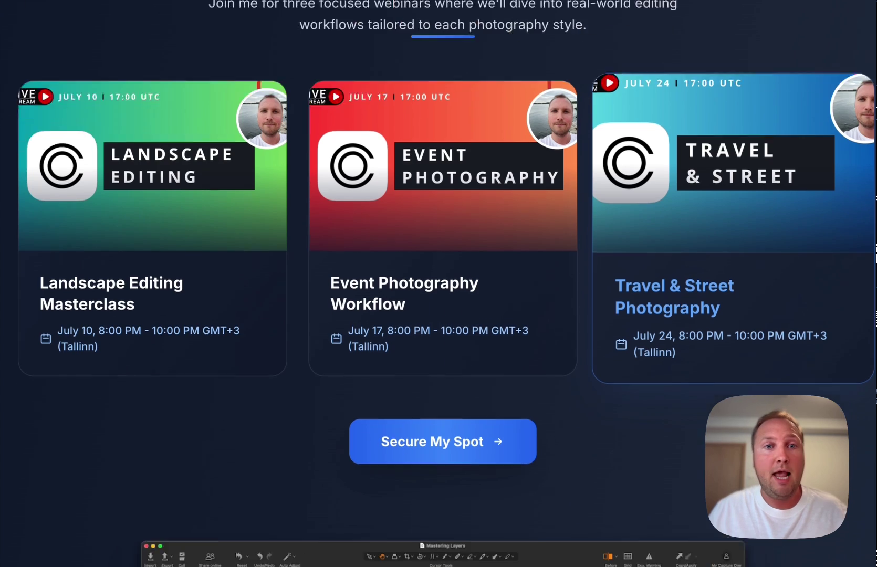
pyautogui.press('super+Tab')
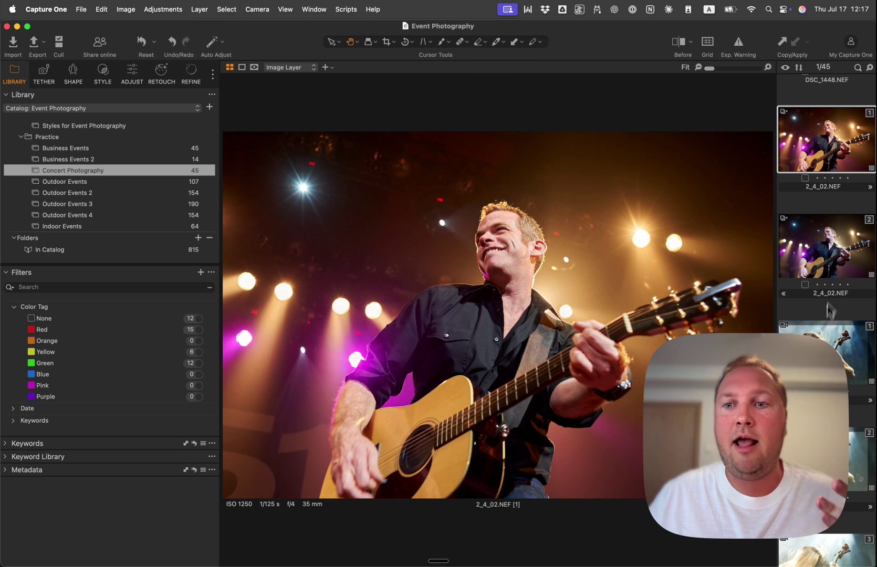
# - Show the cellist image 4_01.NEF from the Concert Photography album
pyautogui.click(820, 351)
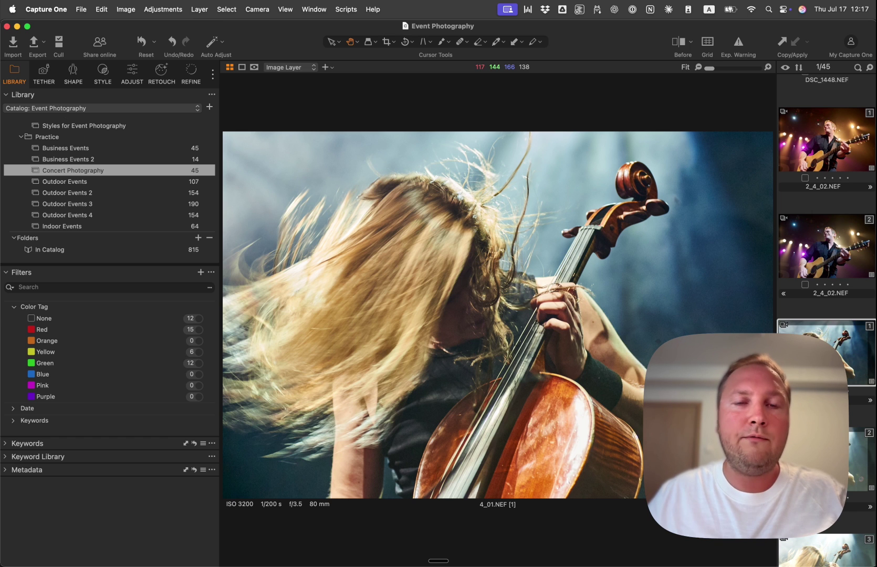
# - In Chrome, scroll the webinar page down to the three-webinar pass pricing
pyautogui.press('super+Tab')
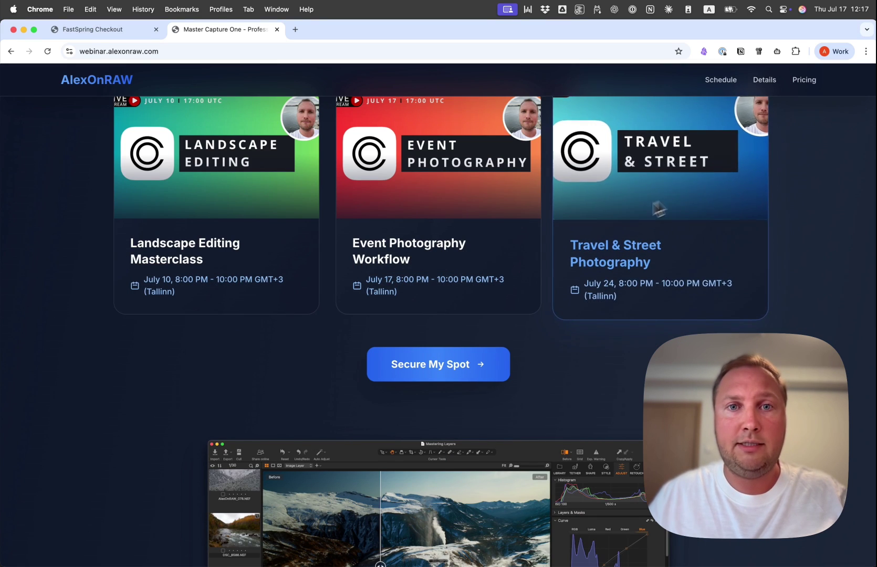
pyautogui.scroll(-3, 566, 352)
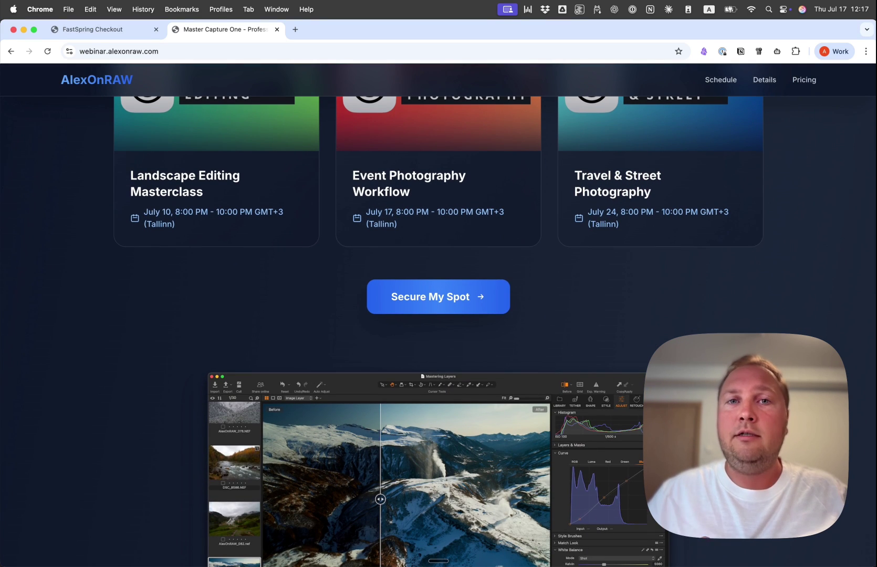
pyautogui.scroll(-15, 565, 351)
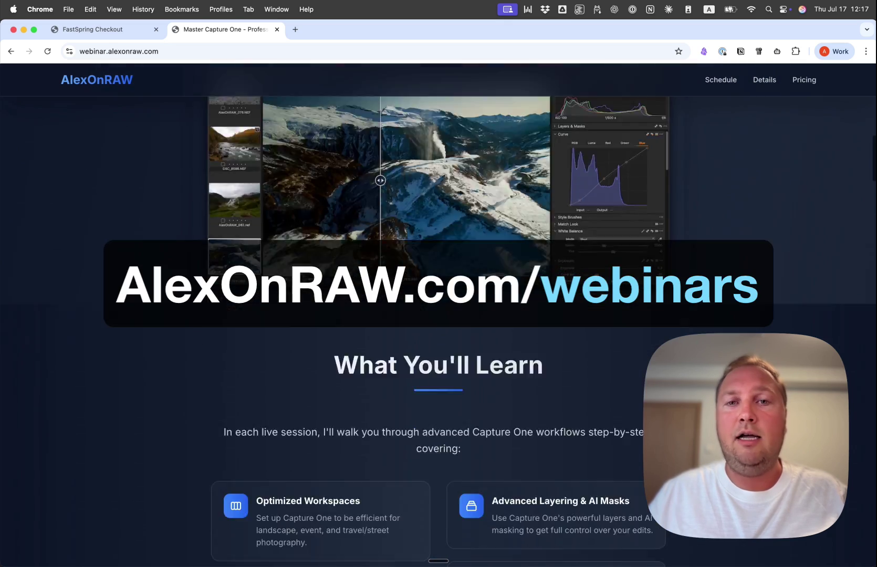
pyautogui.scroll(-20, 566, 351)
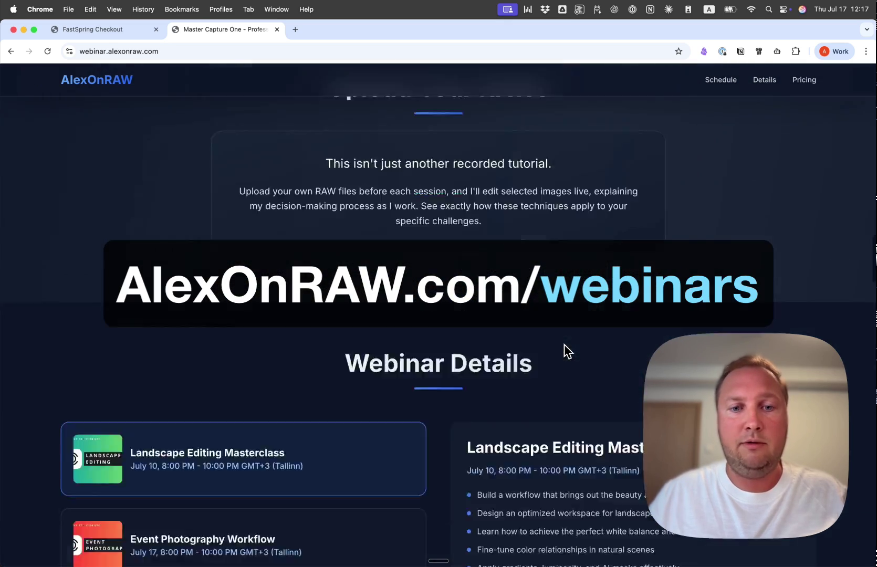
pyautogui.scroll(5, 565, 352)
pyautogui.scroll(-1, 565, 352)
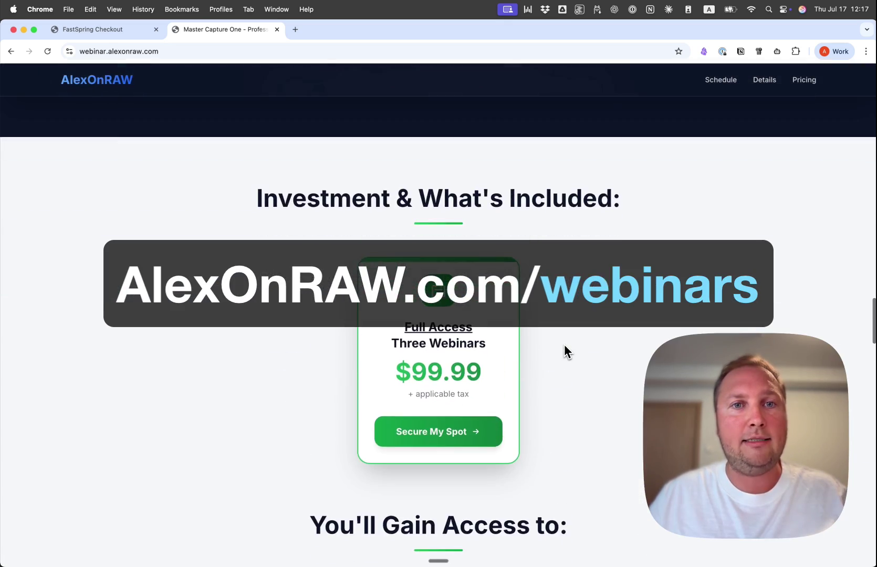
# - Apply coupon code LIVE40 at checkout, dropping the price from $99.99 to $59.99
pyautogui.click(114, 32)
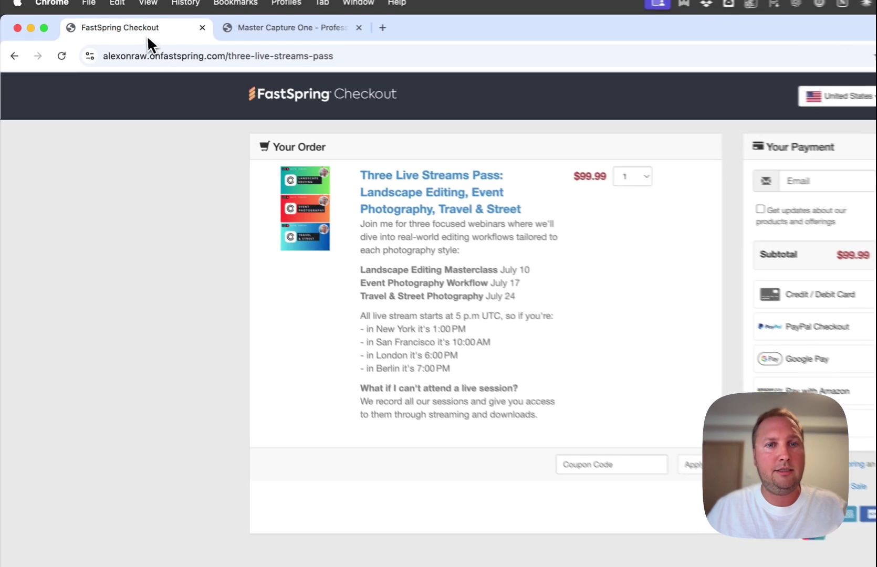
pyautogui.click(587, 464)
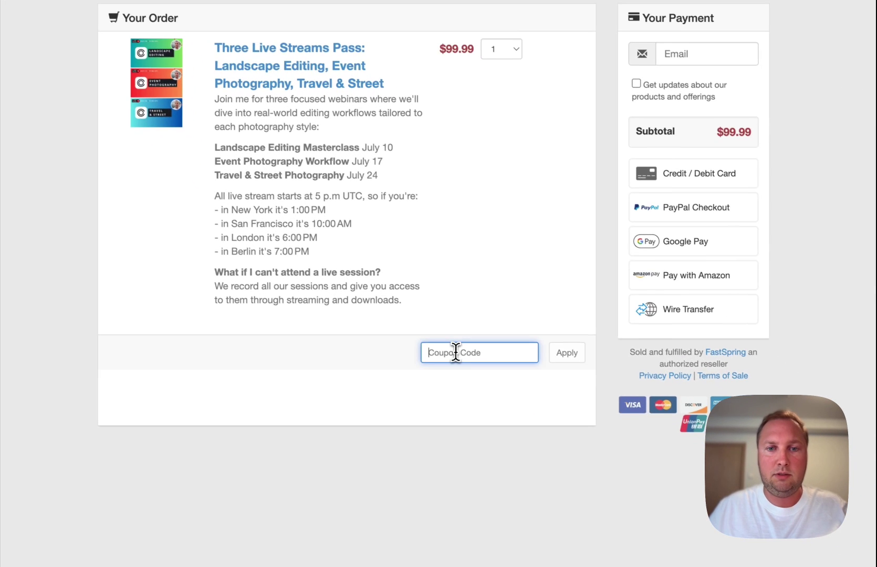
pyautogui.write('LIVE40')
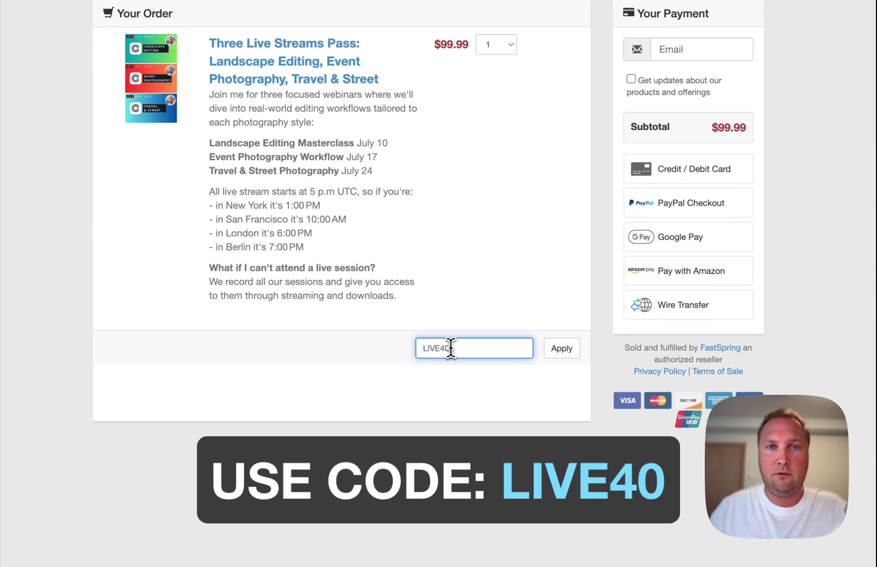
pyautogui.click(566, 351)
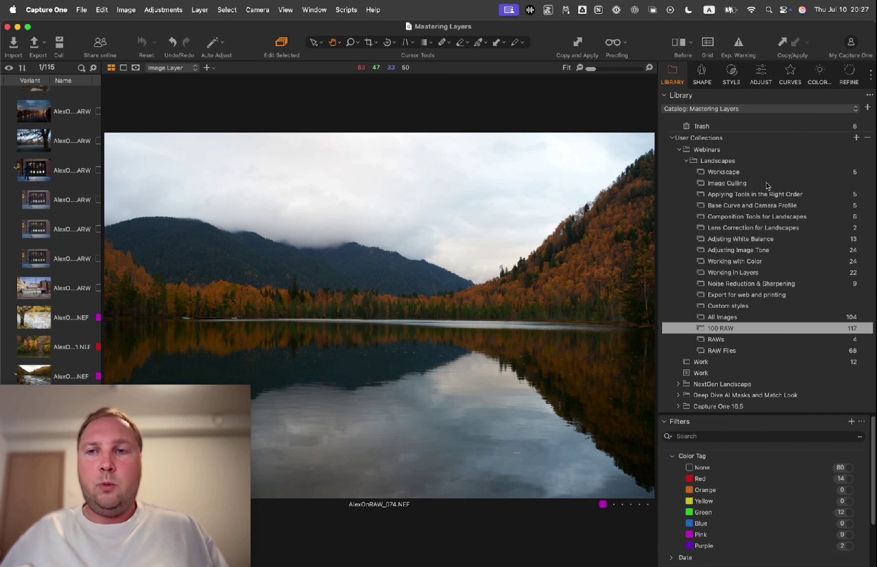
# - Open the 'Applying Tools in the Right Order' collection and show its adjustment tools
pyautogui.click(769, 194)
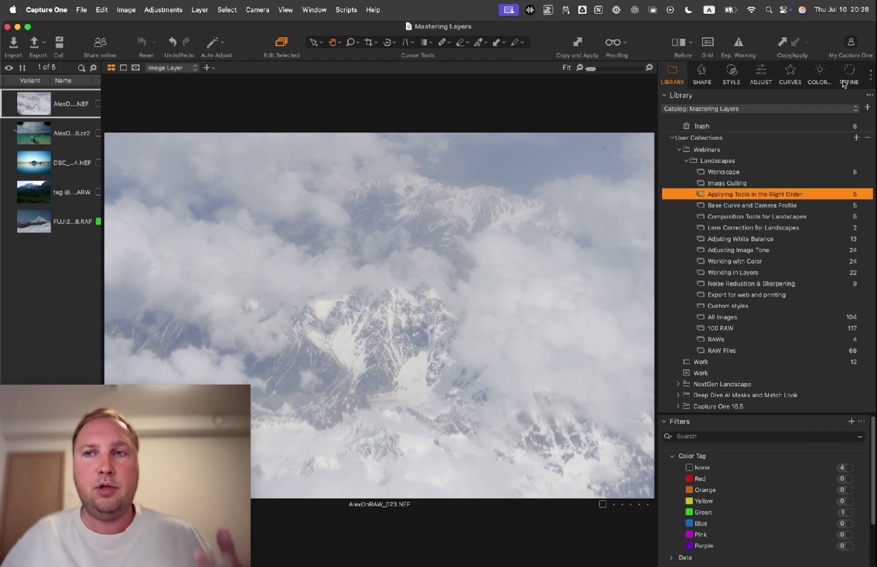
pyautogui.click(759, 71)
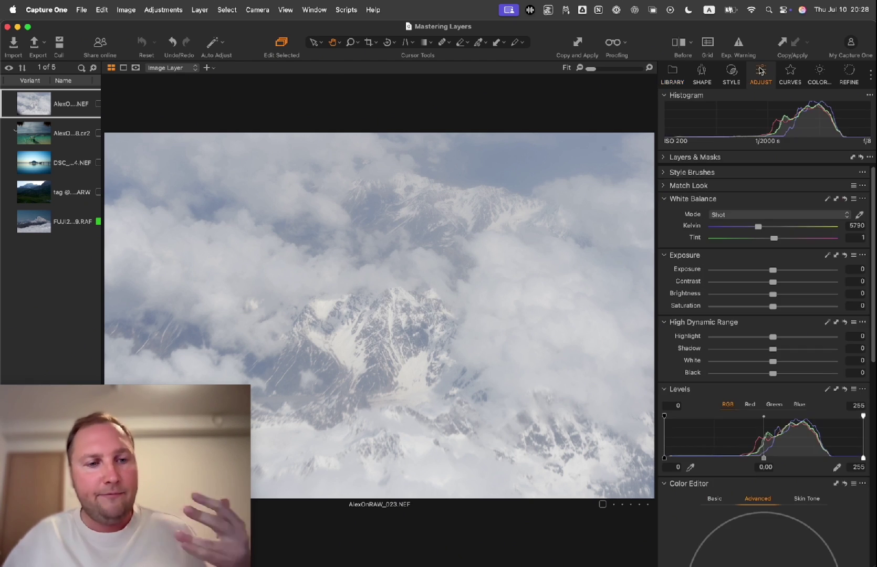
# - Auto-adjust the mountain photo's Levels to 10 and 212
pyautogui.click(828, 390)
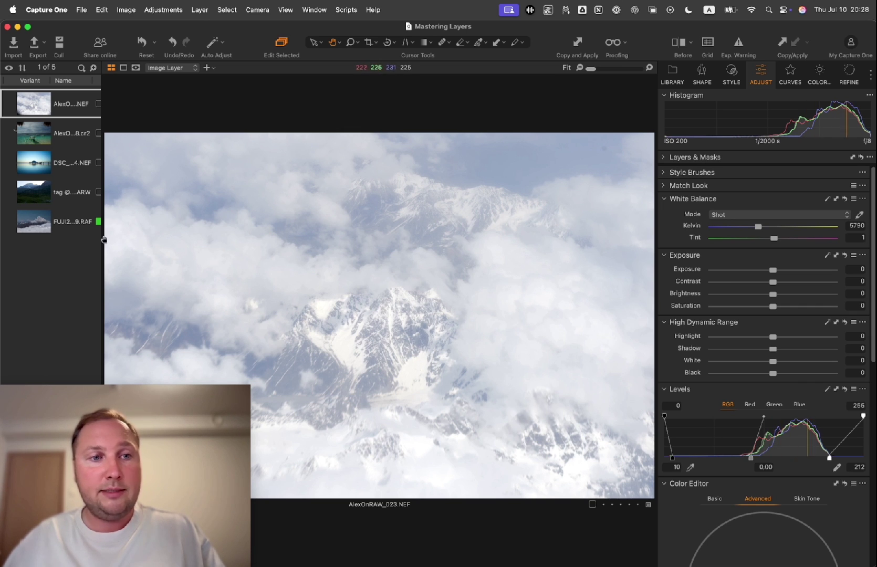
# - Widen the image browser to show more columns and reset the mountain photo's Levels to 0–255
pyautogui.moveTo(102, 242); pyautogui.dragTo(257, 257)
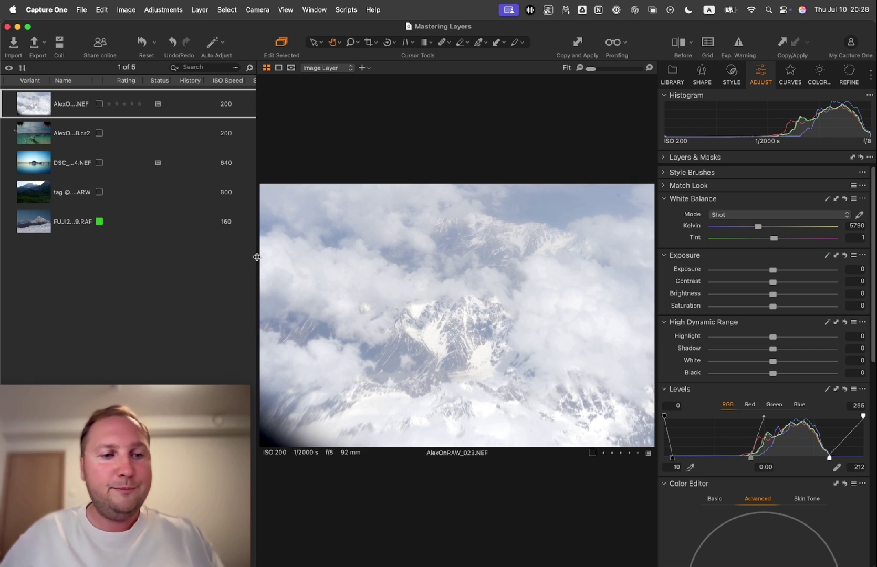
pyautogui.scroll(5, 316, 405)
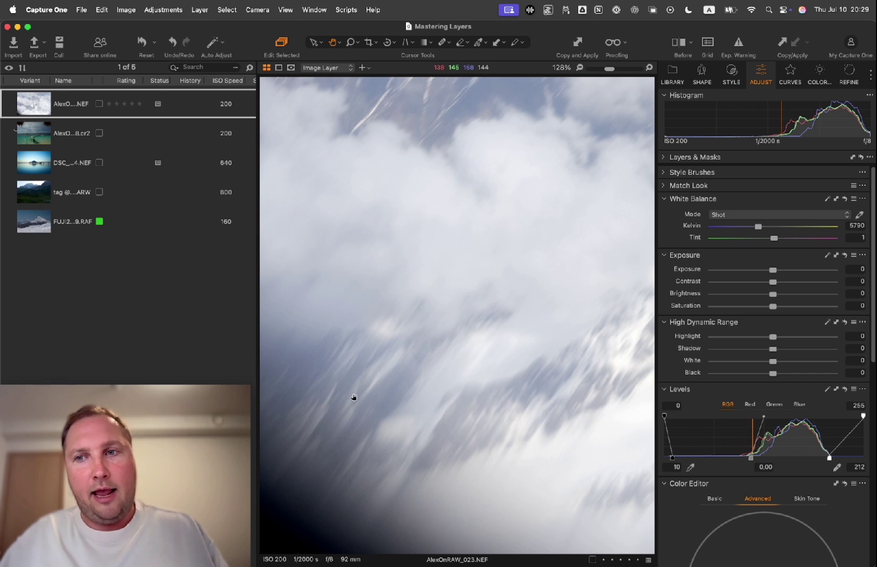
pyautogui.scroll(-5, 349, 406)
pyautogui.scroll(-2, 349, 406)
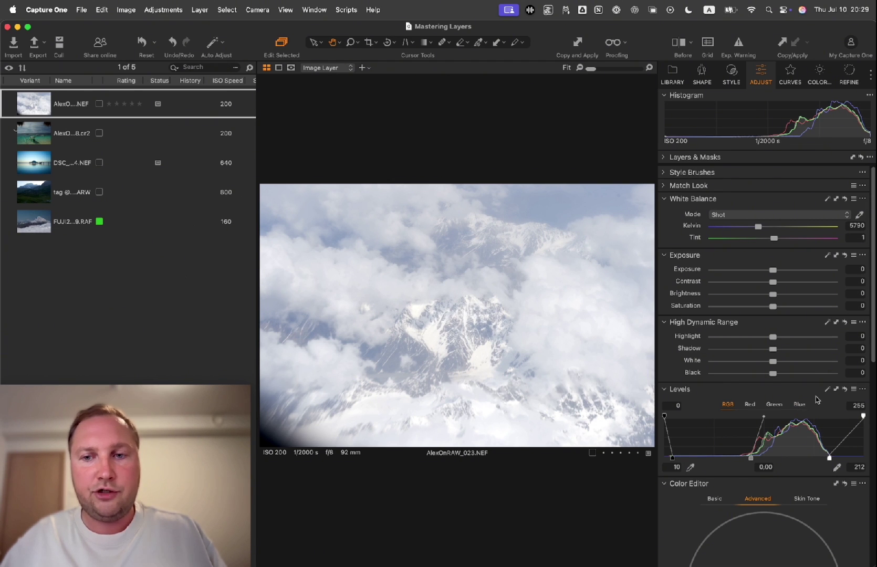
pyautogui.click(845, 390)
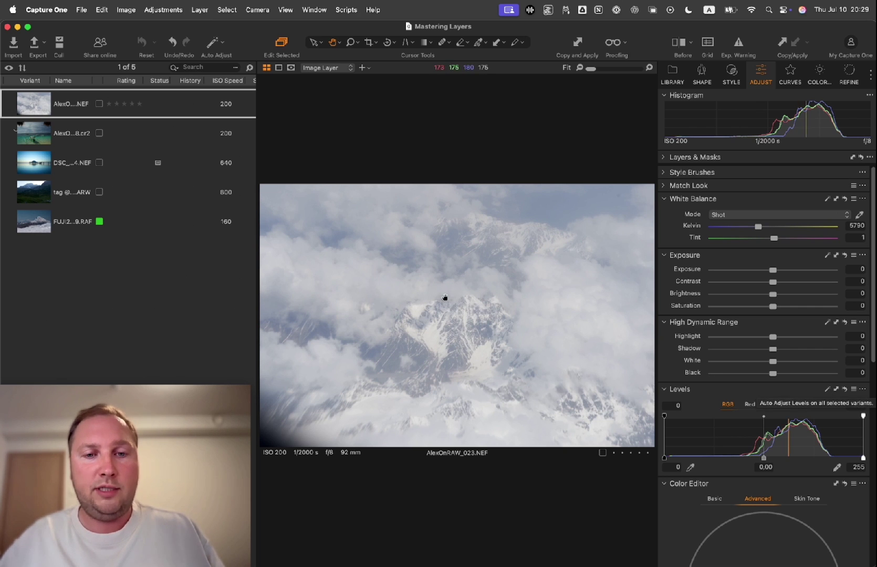
# - Try drawing a crop over the mountain photo, then leave the Crop tool
pyautogui.press('c')
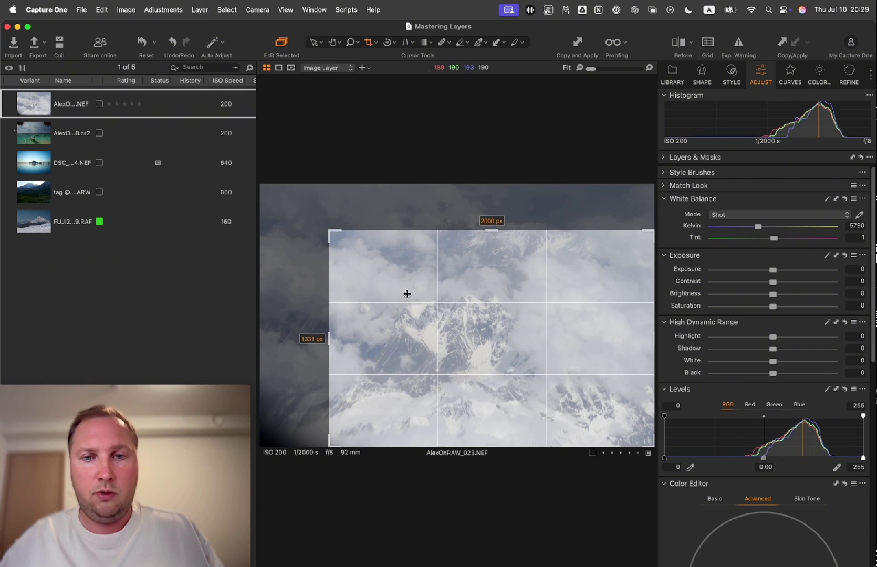
pyautogui.moveTo(407, 293); pyautogui.dragTo(372, 265)
pyautogui.press('h')
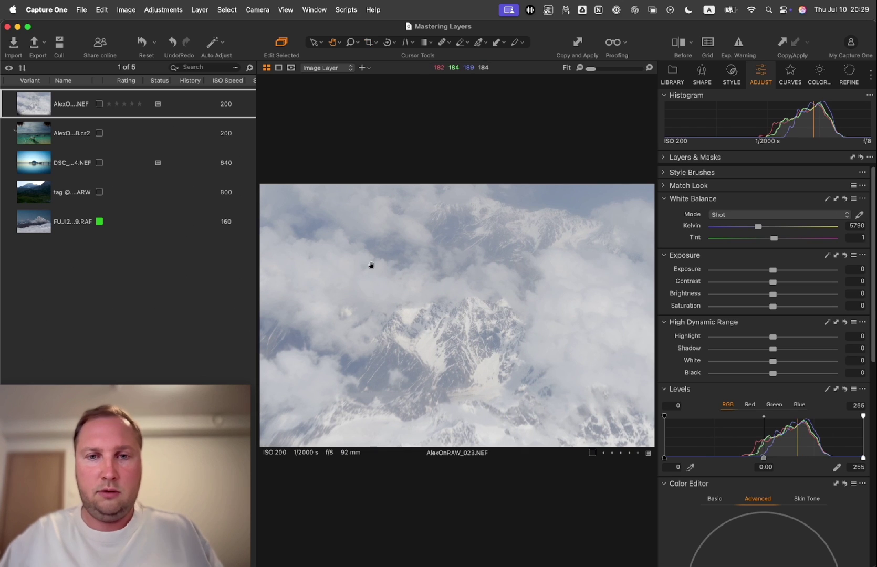
# - Auto-set Levels to 101 and 211 and compare against the original in a before/after split
pyautogui.click(827, 389)
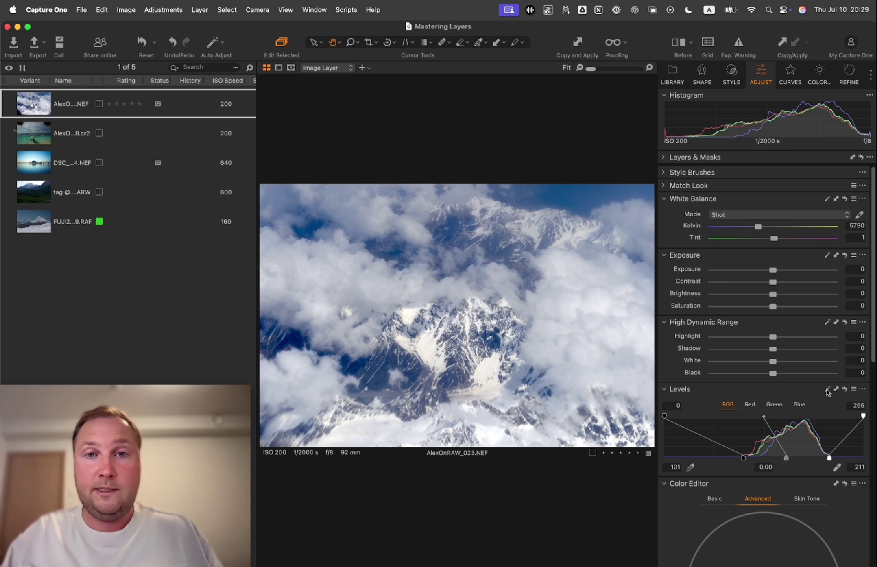
pyautogui.press('y')
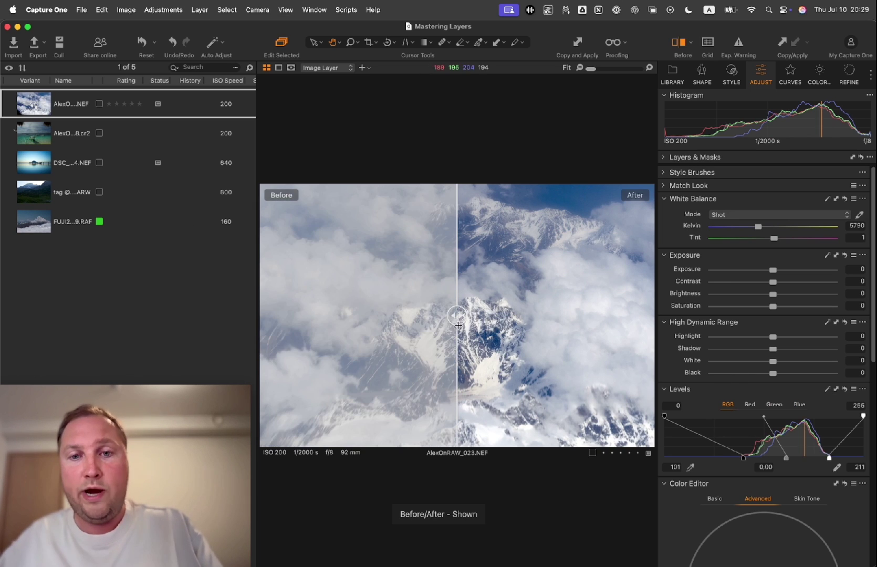
pyautogui.moveTo(542, 315); pyautogui.dragTo(348, 315)
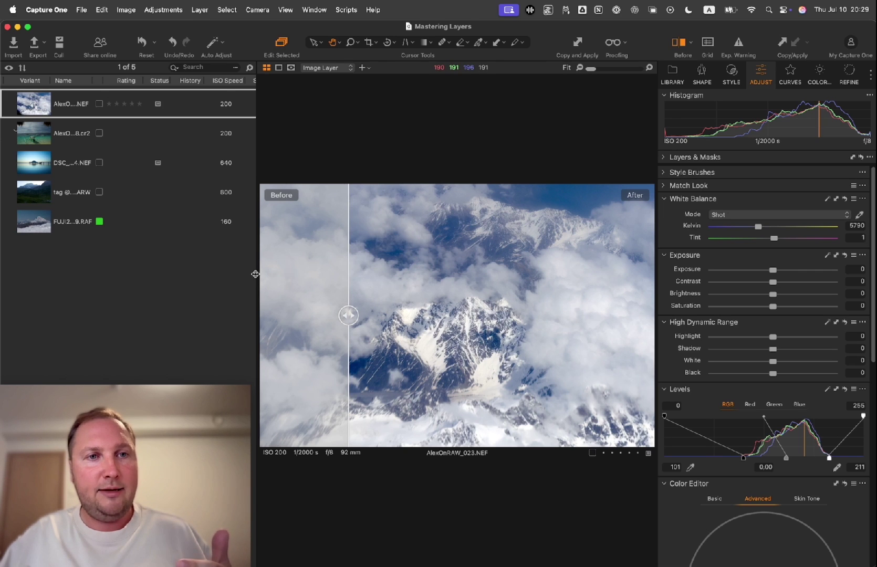
# - Narrow the image browser, hide the before/after split, and reset Levels to 0 and 255
pyautogui.moveTo(255, 274); pyautogui.dragTo(99, 275)
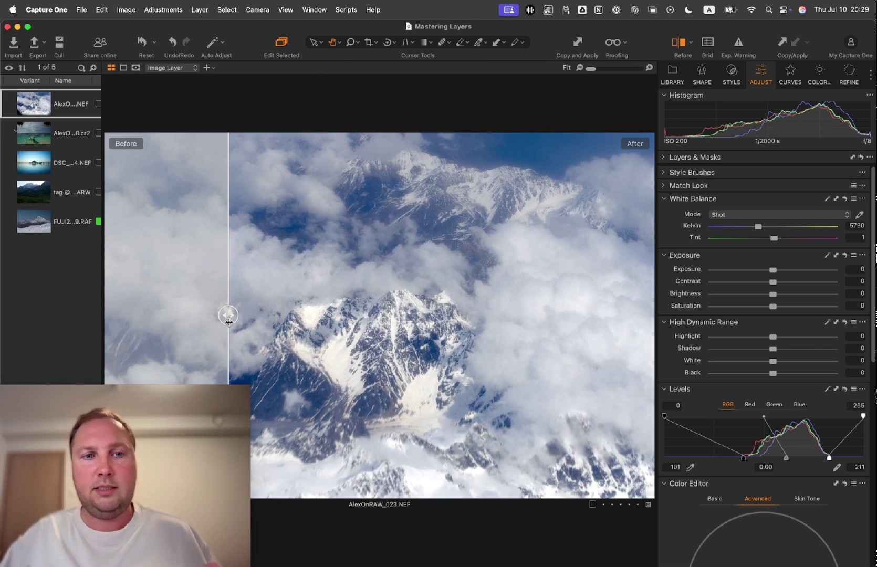
pyautogui.moveTo(229, 315); pyautogui.dragTo(494, 359)
pyautogui.press('y')
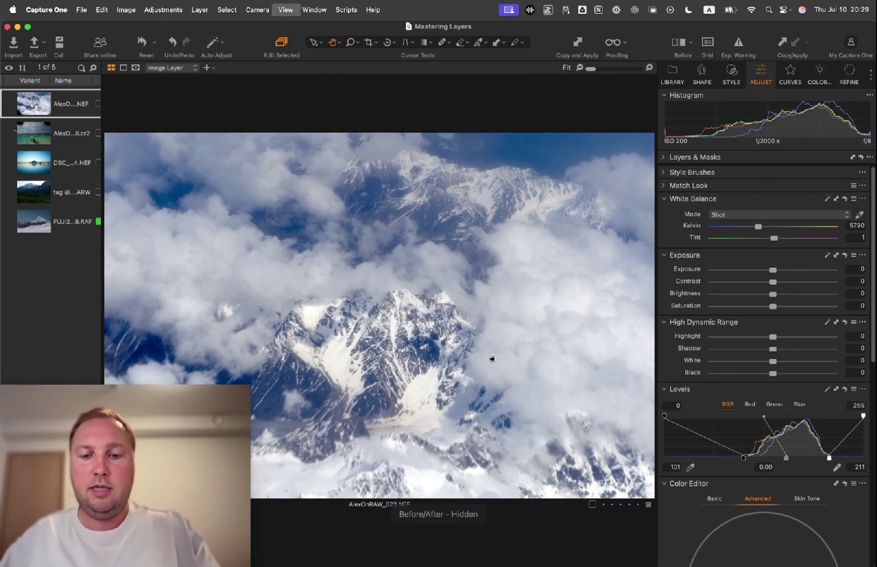
pyautogui.click(845, 389)
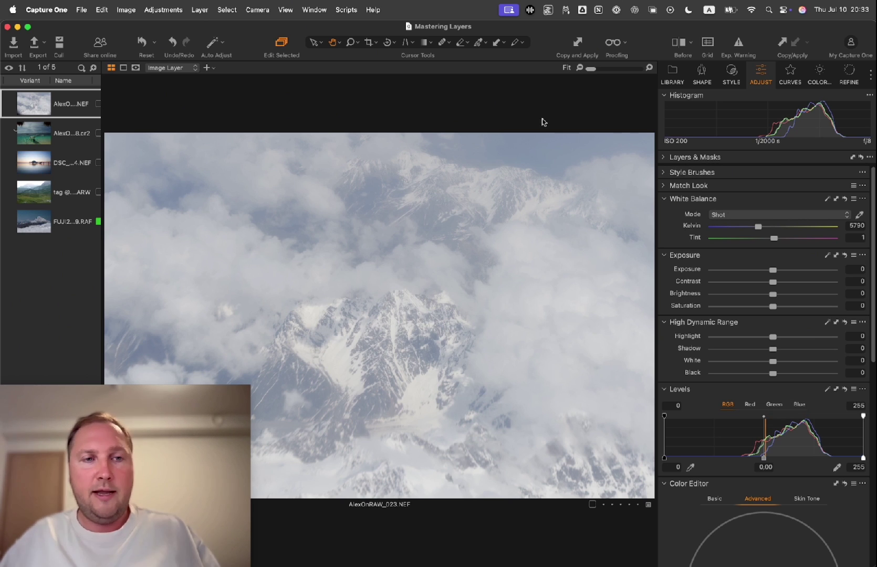
# - Show the Style settings for the beach boats photo AlexOnRAW_018.cr2, whose curve is Auto
pyautogui.click(732, 72)
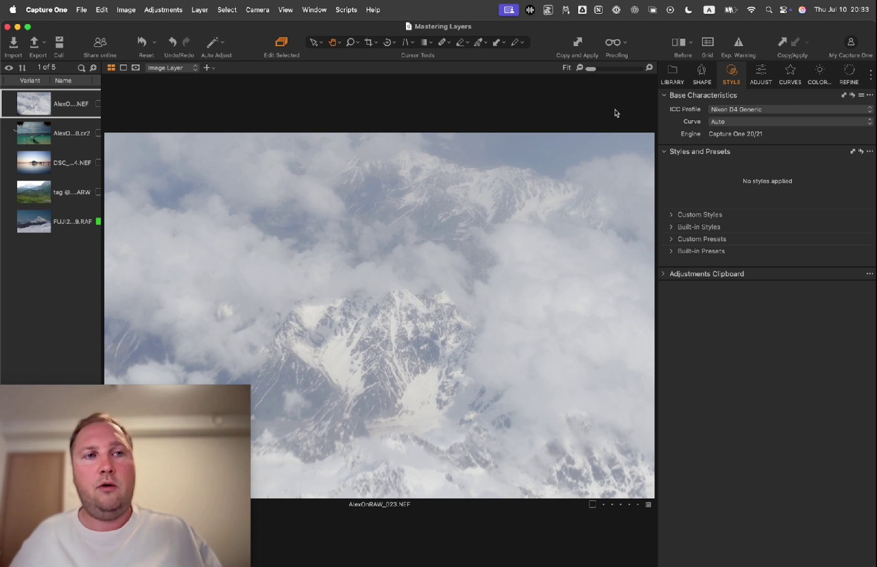
pyautogui.click(77, 141)
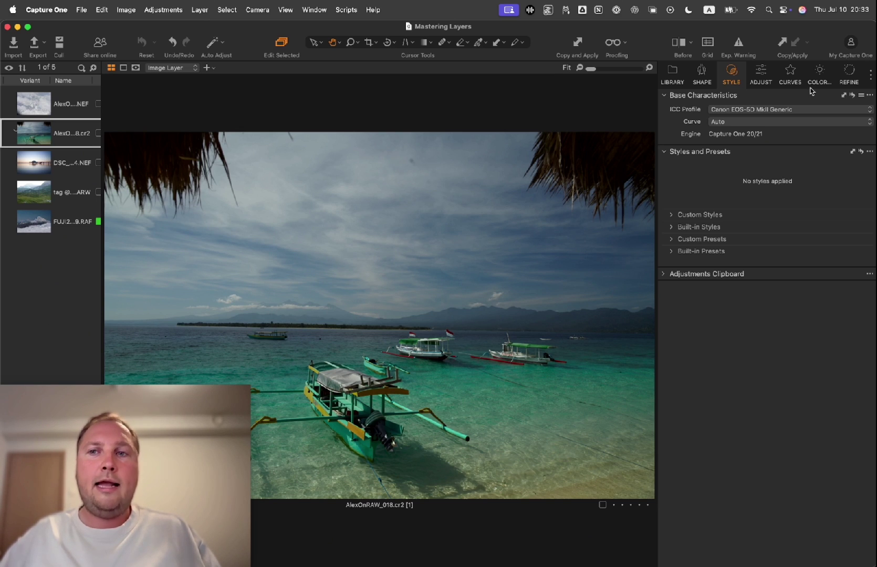
# - Auto-adjust the beach photo's Levels to 1 and 178, then zoom in to inspect the boats
pyautogui.click(760, 77)
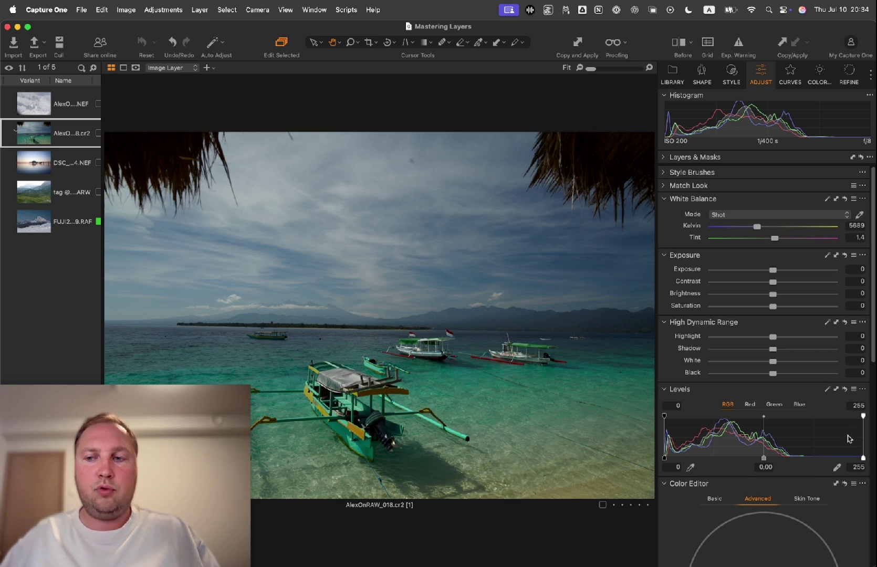
pyautogui.click(829, 390)
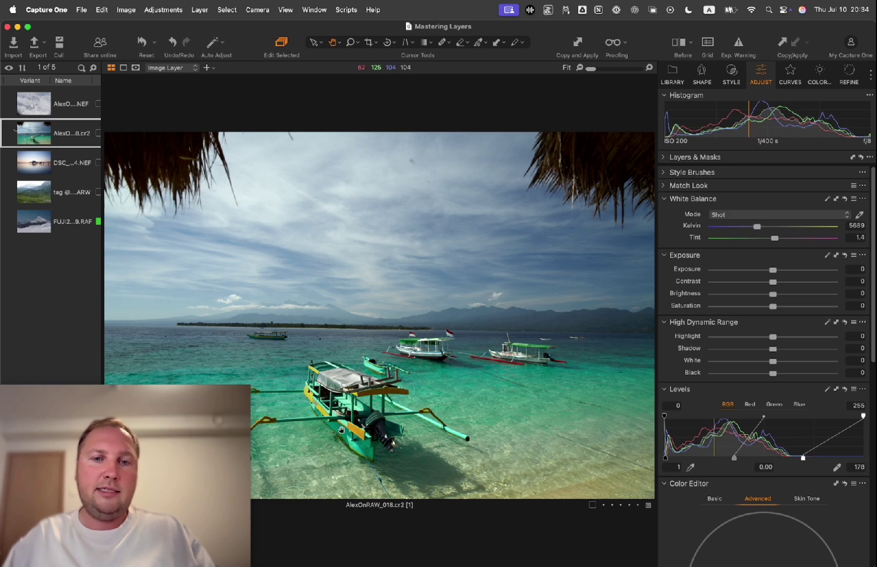
pyautogui.scroll(5, 341, 429)
pyautogui.scroll(-2, 342, 429)
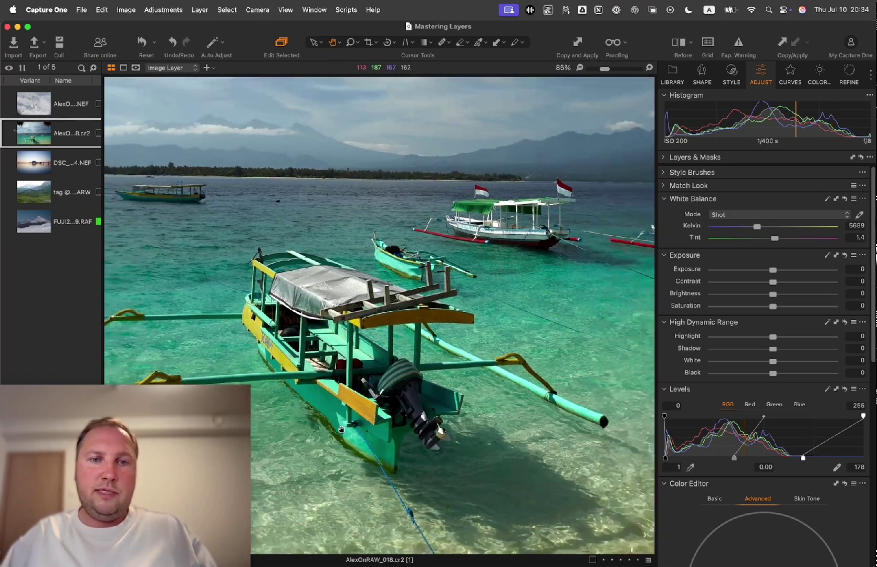
pyautogui.scroll(-3, 341, 429)
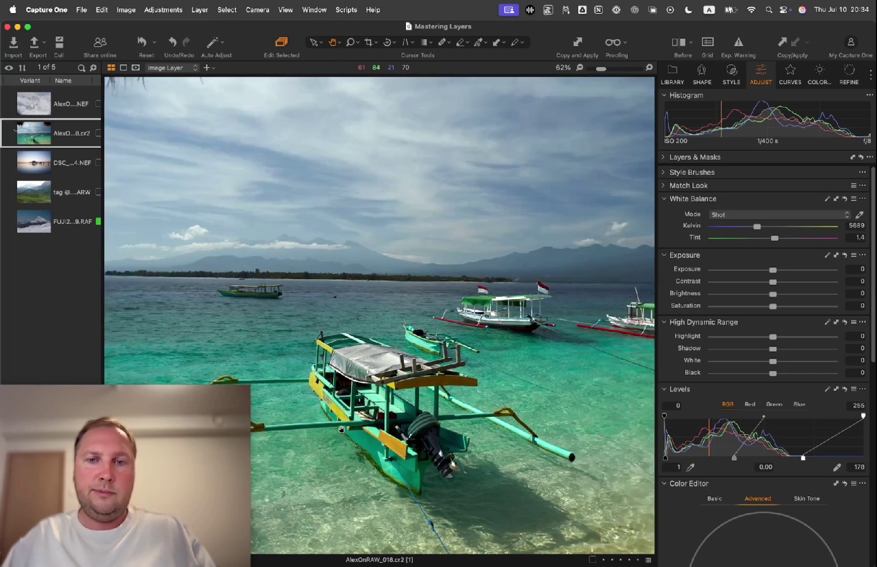
pyautogui.scroll(1, 341, 430)
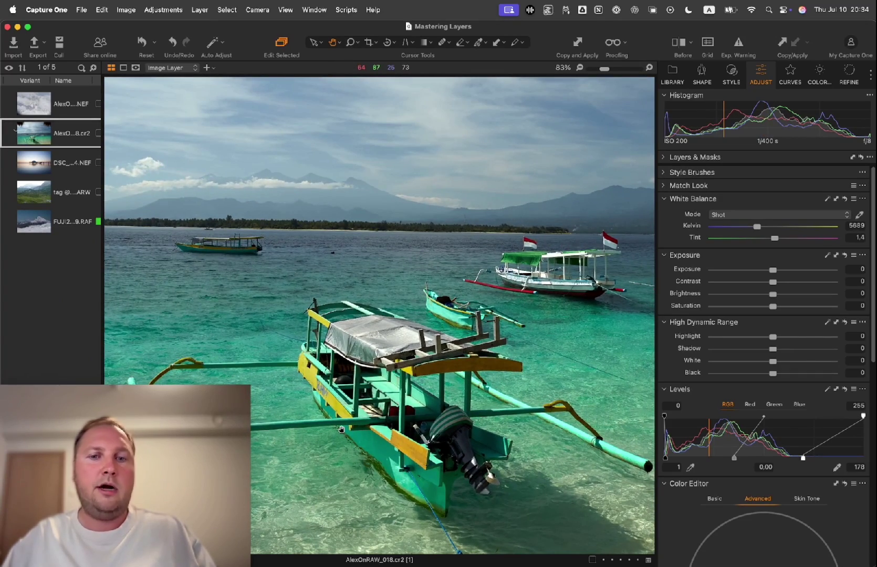
pyautogui.scroll(-3, 341, 430)
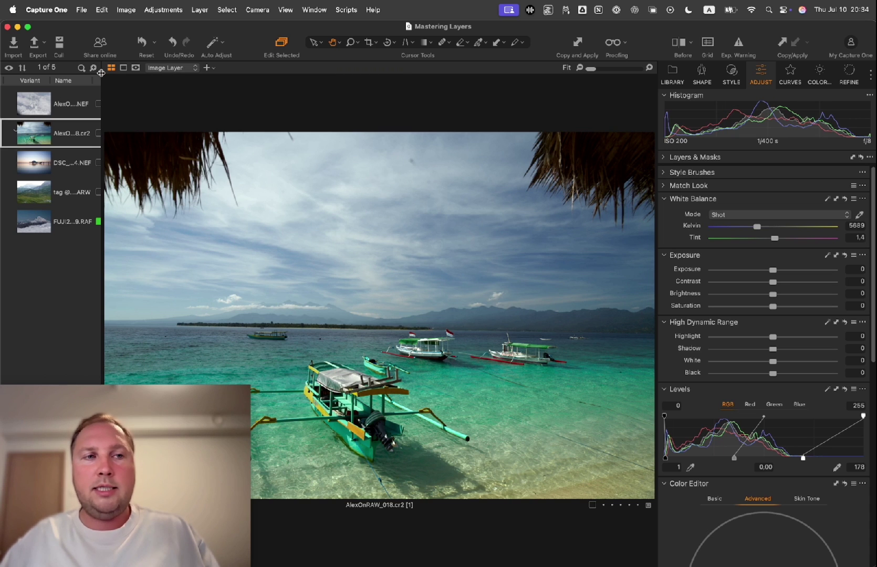
# - Clone the beach photo, reset the clone's Levels to 0–255, and set its curve to Linear Response
pyautogui.rightClick(29, 143)
pyautogui.click(53, 187)
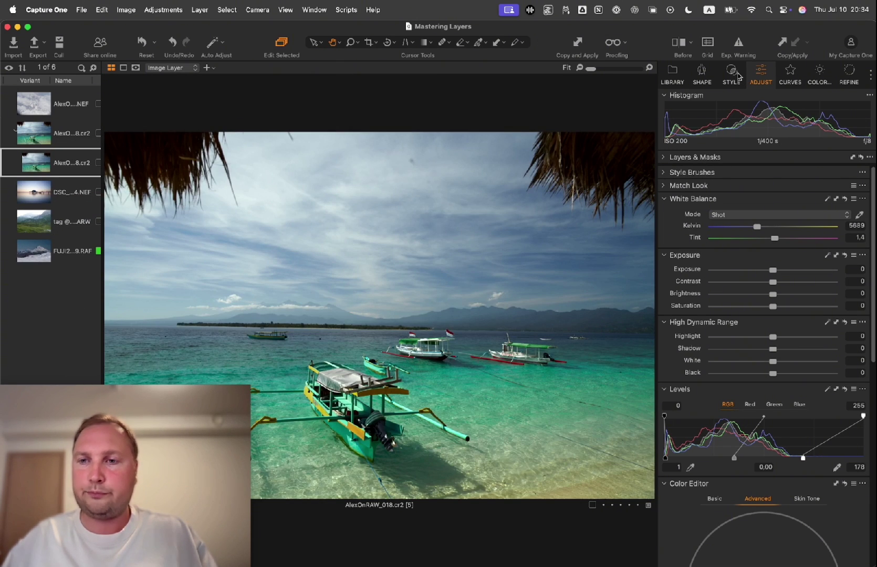
pyautogui.click(845, 390)
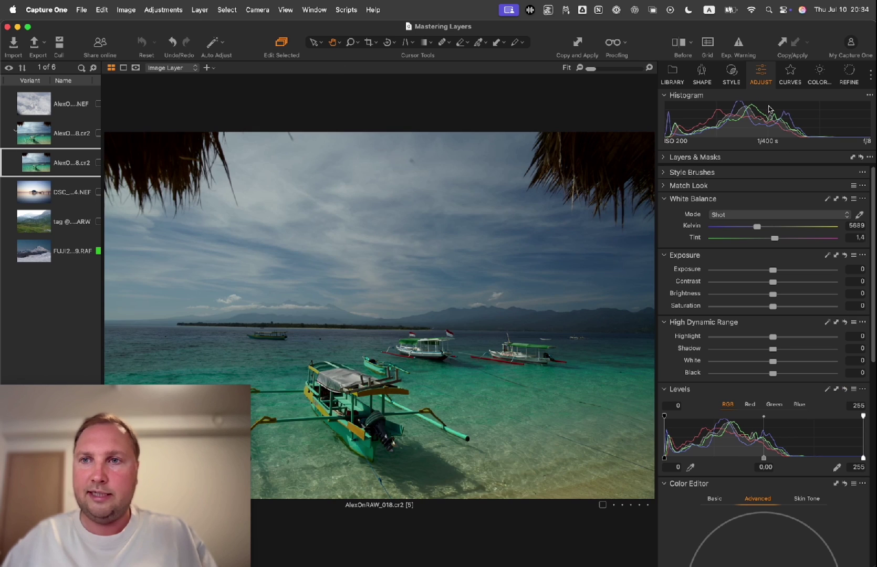
pyautogui.click(733, 71)
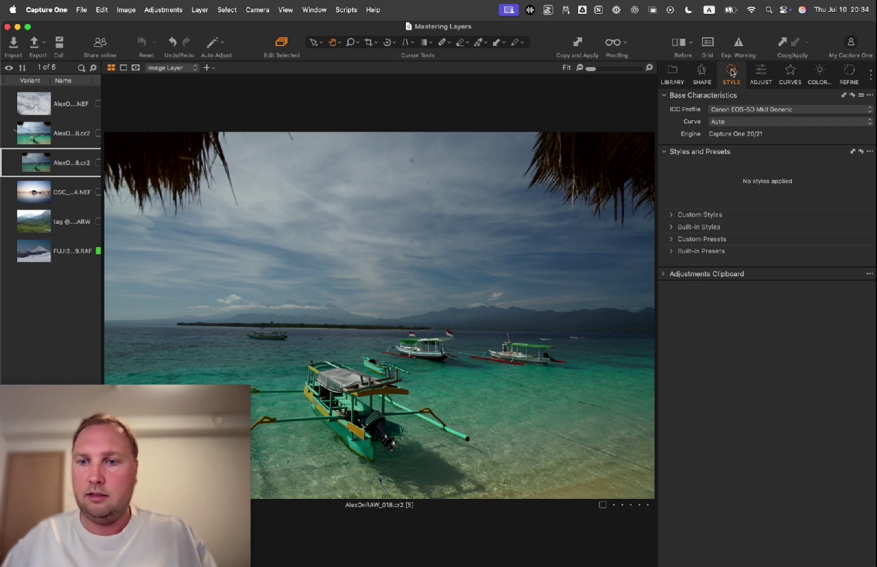
pyautogui.click(758, 122)
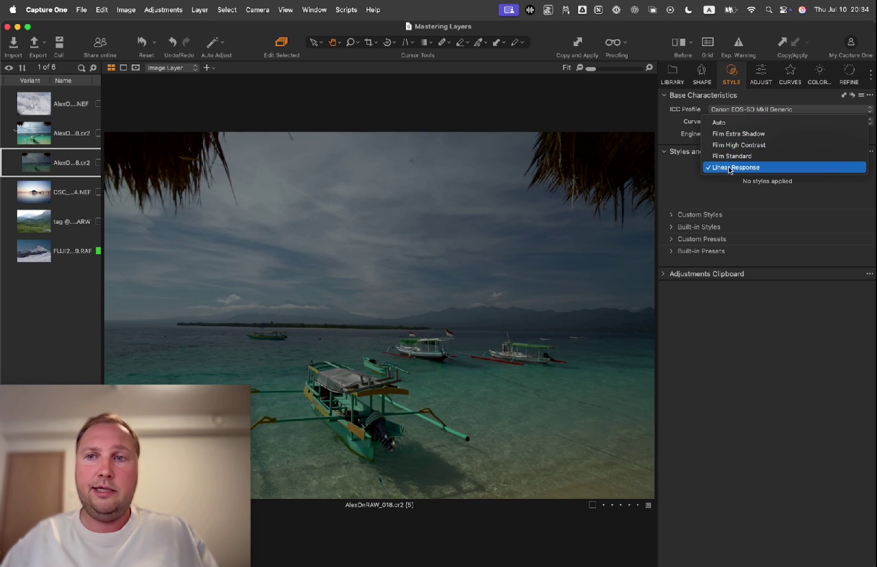
pyautogui.click(736, 168)
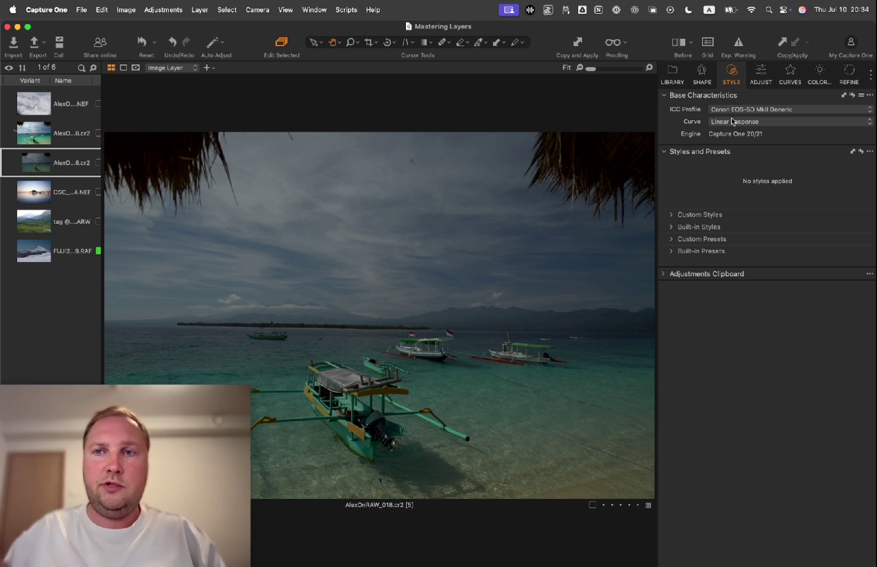
pyautogui.click(762, 73)
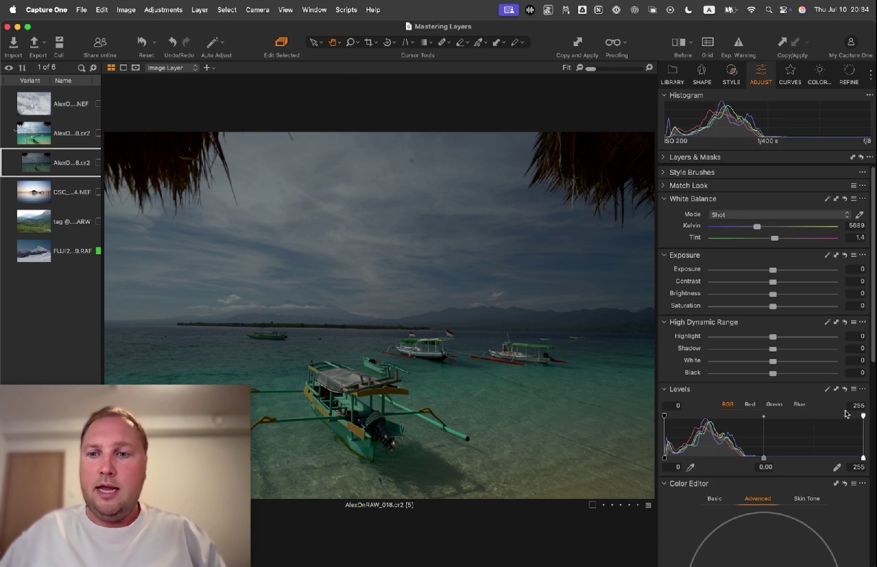
pyautogui.click(829, 390)
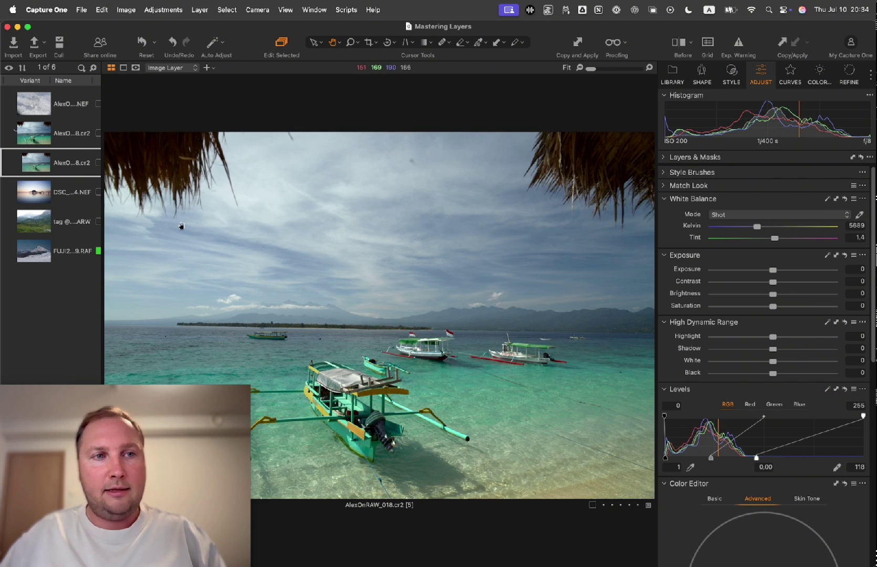
pyautogui.click(59, 137)
pyautogui.press('Down')
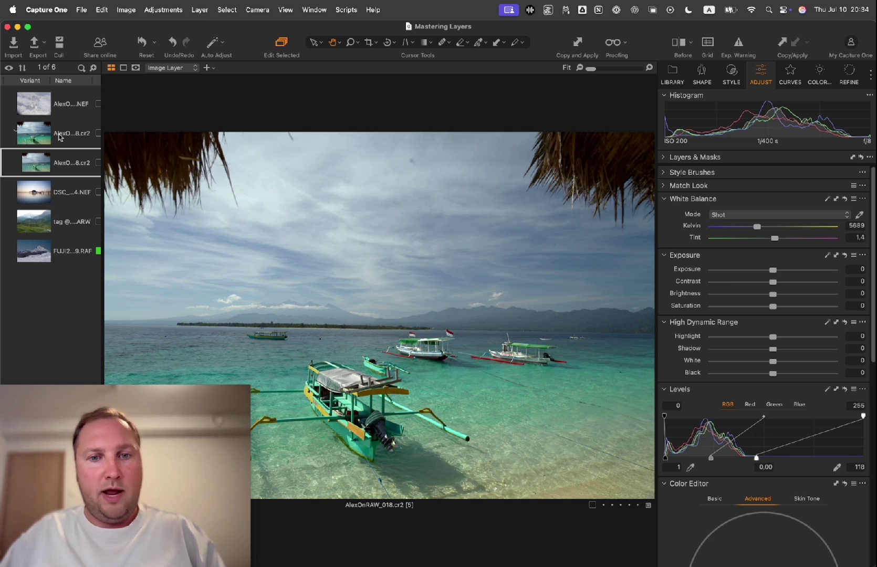
pyautogui.click(59, 137)
pyautogui.press('Down')
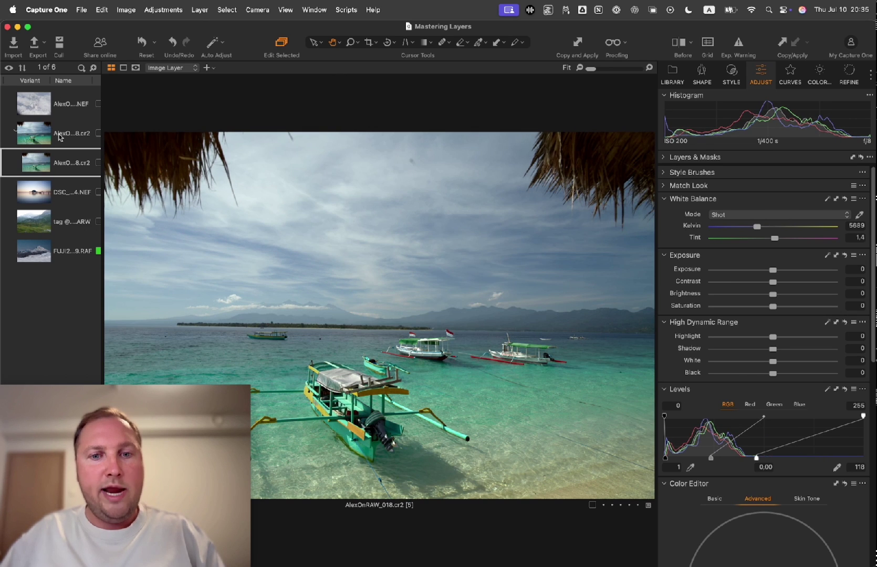
pyautogui.click(59, 137)
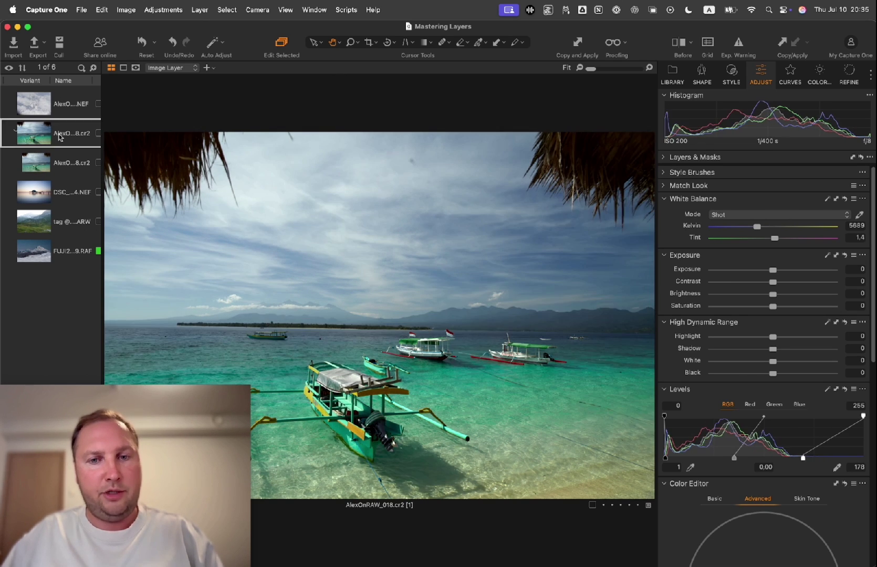
pyautogui.press('Down')
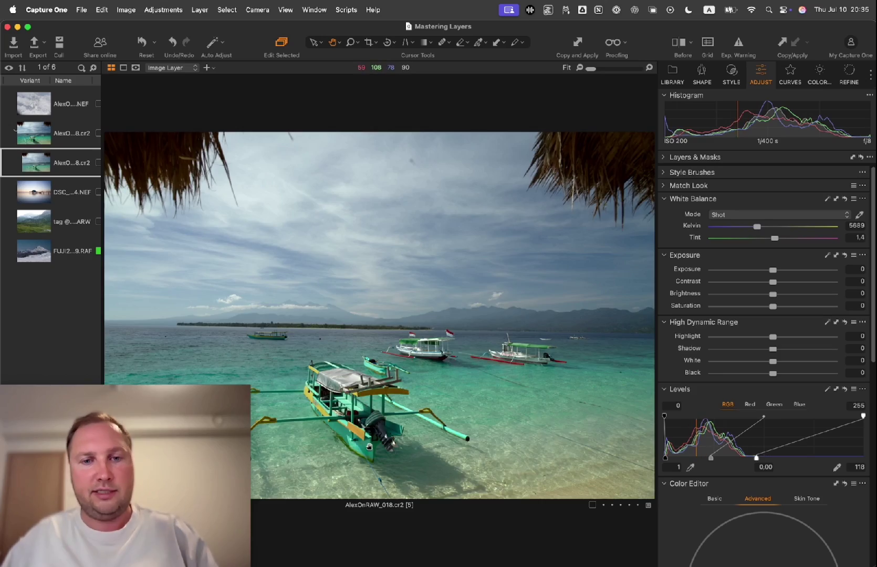
pyautogui.scroll(5, 369, 447)
pyautogui.scroll(1, 370, 447)
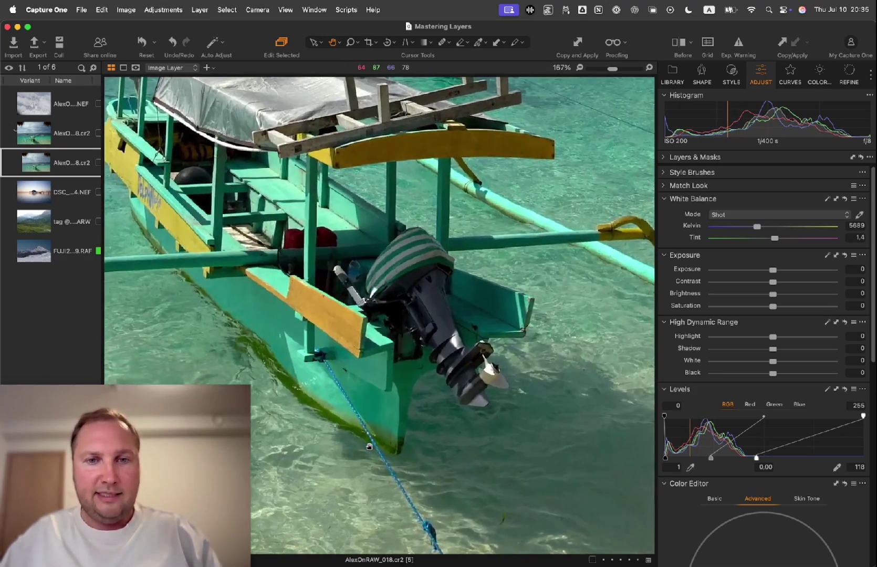
pyautogui.press('Up')
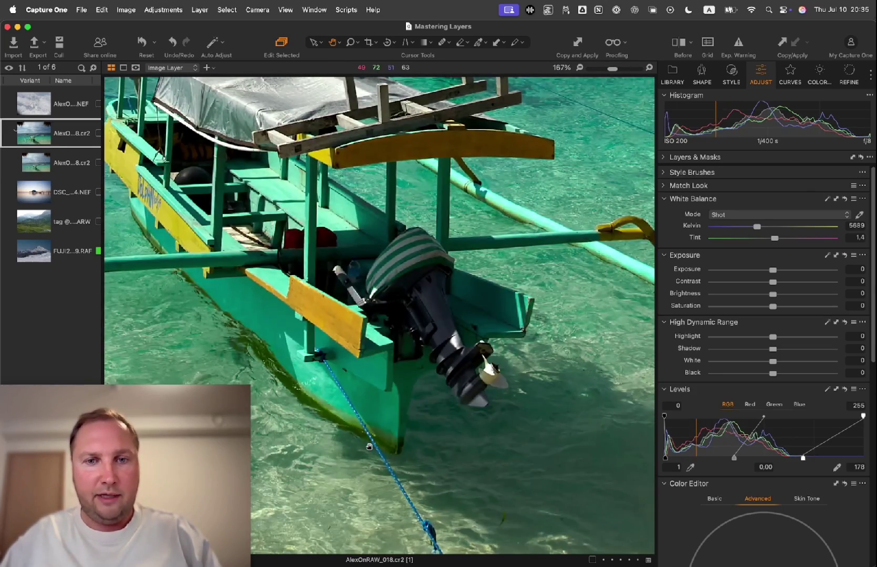
pyautogui.press('Down')
pyautogui.press('Up')
pyautogui.press('Down')
pyautogui.press('Up')
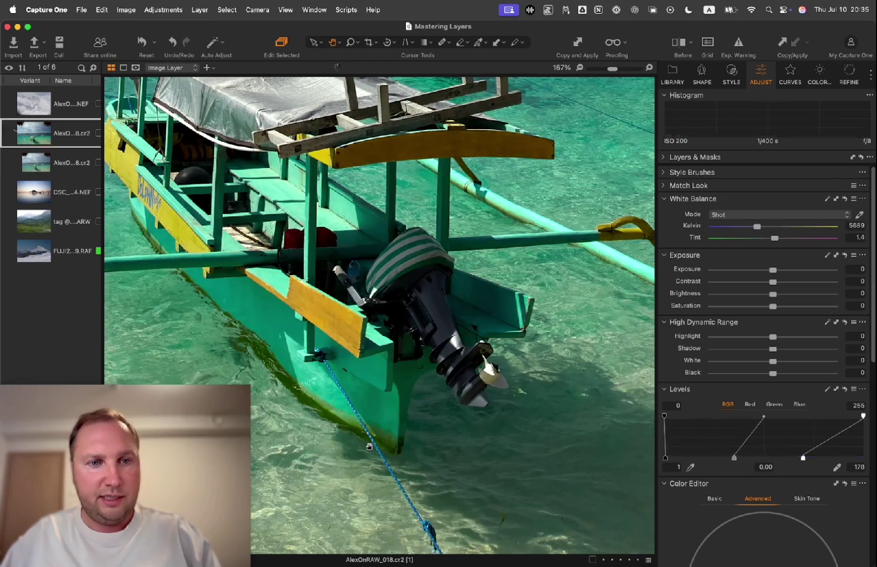
pyautogui.press('Down')
pyautogui.scroll(-3, 391, 431)
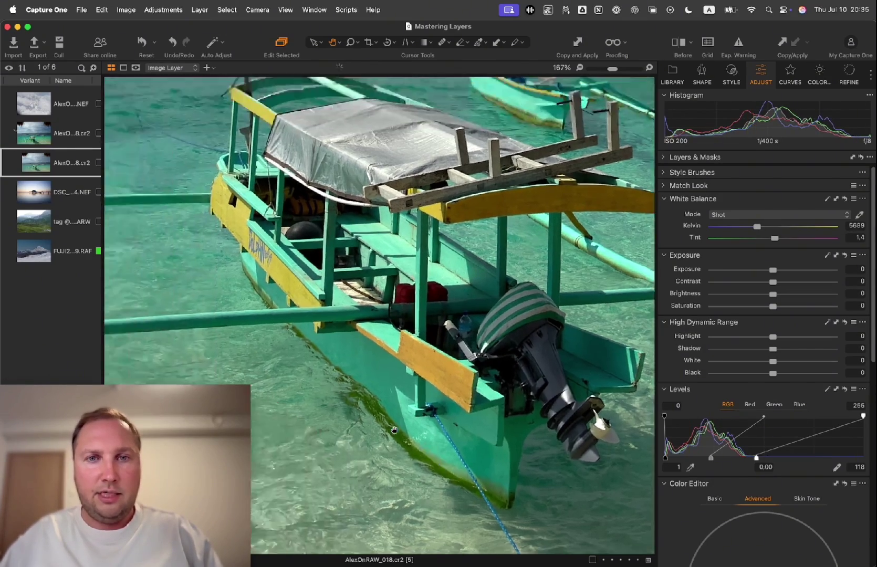
pyautogui.scroll(-2, 394, 429)
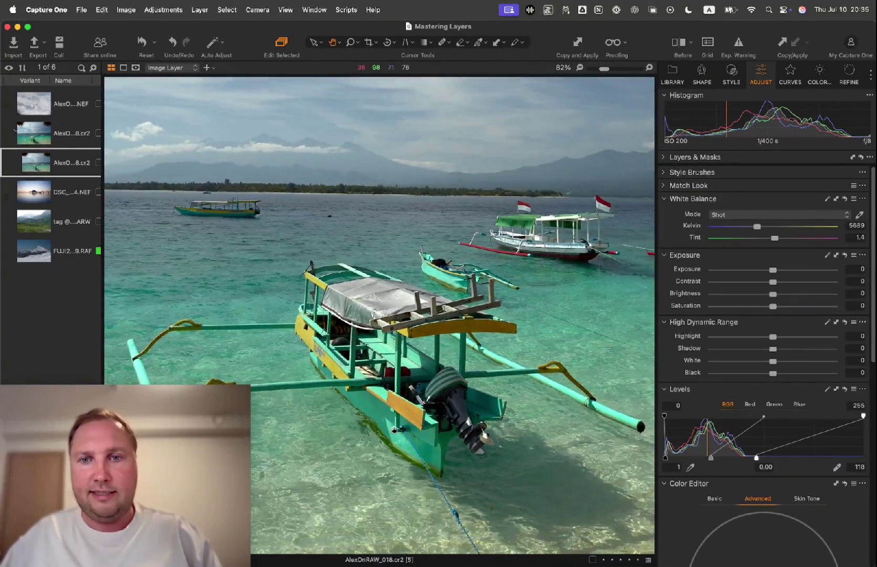
pyautogui.scroll(-2, 394, 429)
pyautogui.hscroll(5, 394, 429)
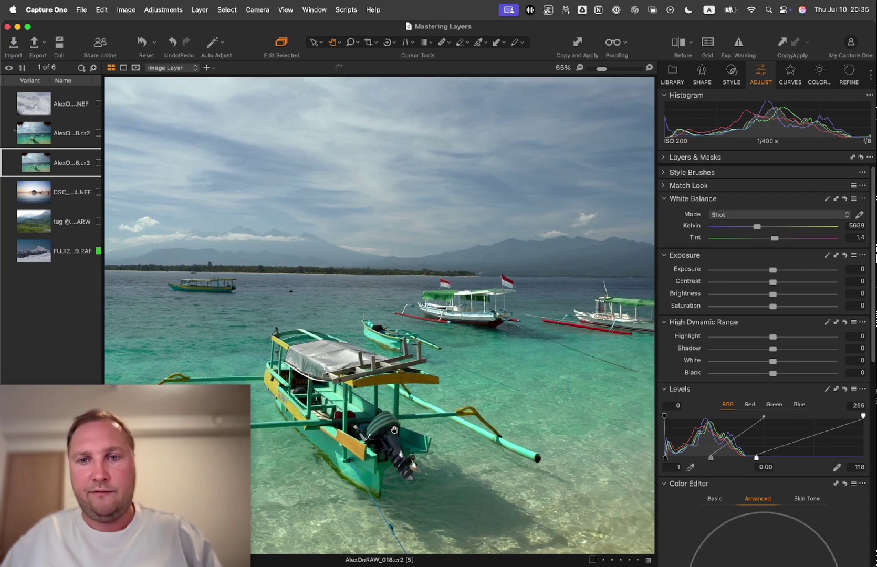
pyautogui.hscroll(-3, 394, 430)
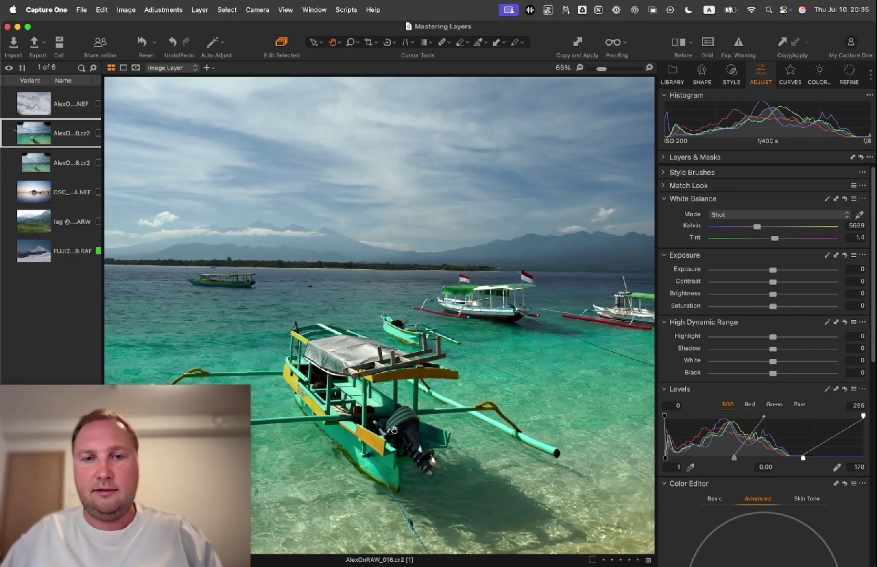
pyautogui.press('Up')
pyautogui.press('Down')
pyautogui.press('Up')
pyautogui.press('Down')
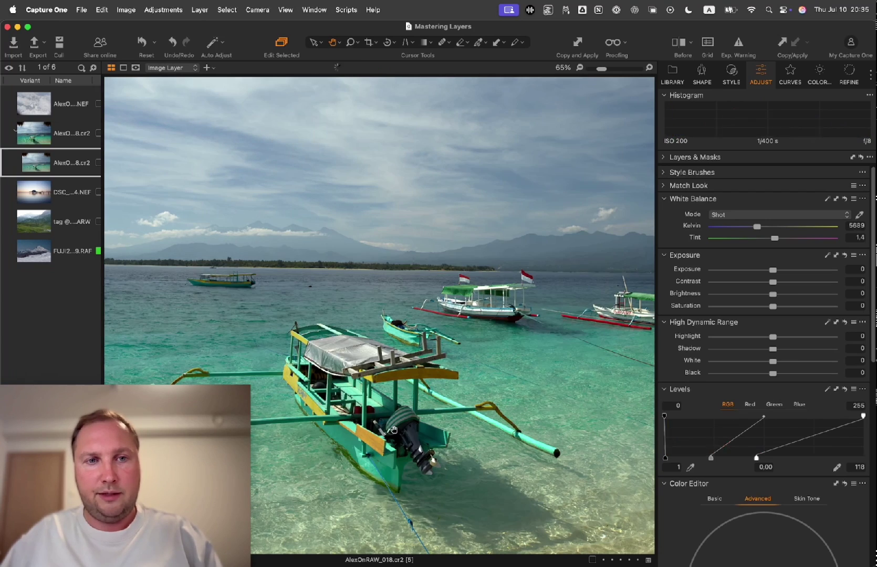
pyautogui.press('Up')
pyautogui.press('Down')
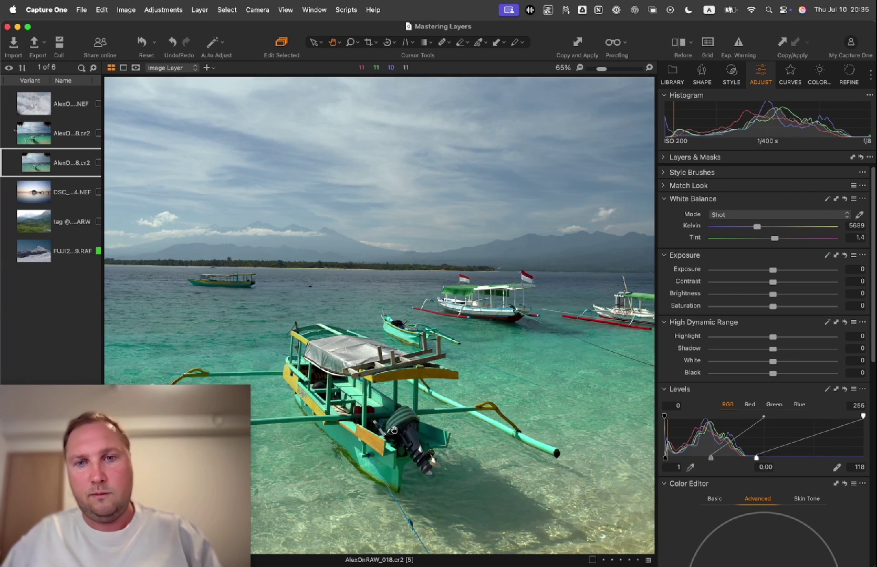
pyautogui.press('Up')
pyautogui.press('Down')
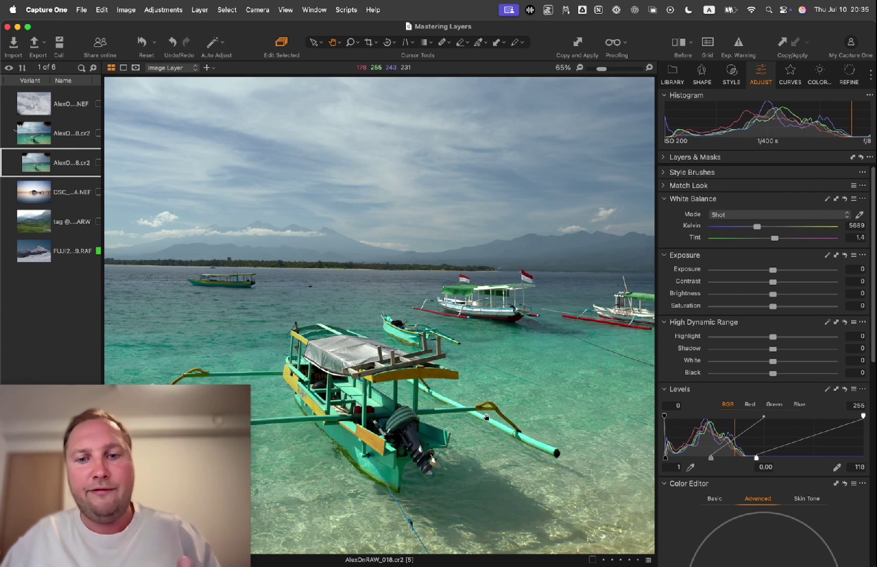
pyautogui.scroll(5, 399, 441)
pyautogui.scroll(4, 409, 464)
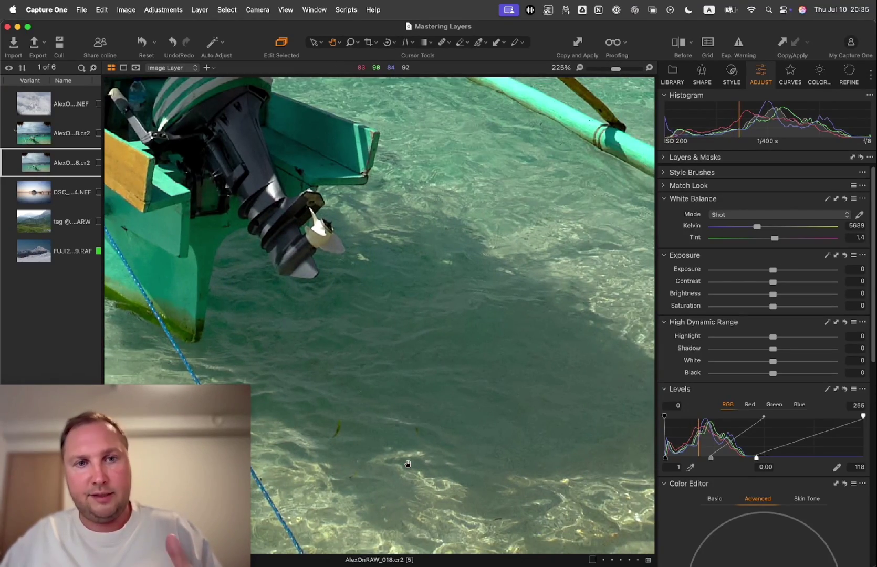
# - Toggle between the default and levelled beach variants, then view the default variant's Auto curve settings
pyautogui.click(64, 135)
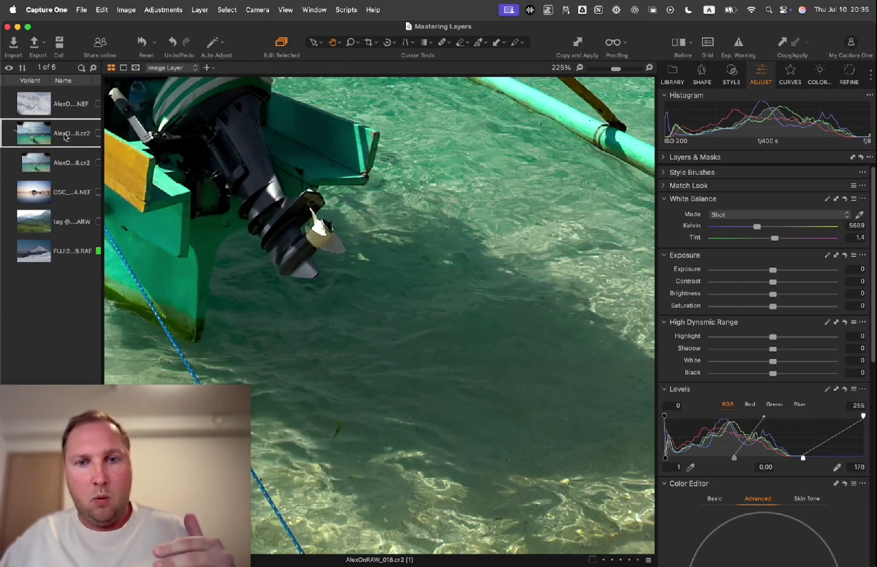
pyautogui.press('Down')
pyautogui.press('super+0')
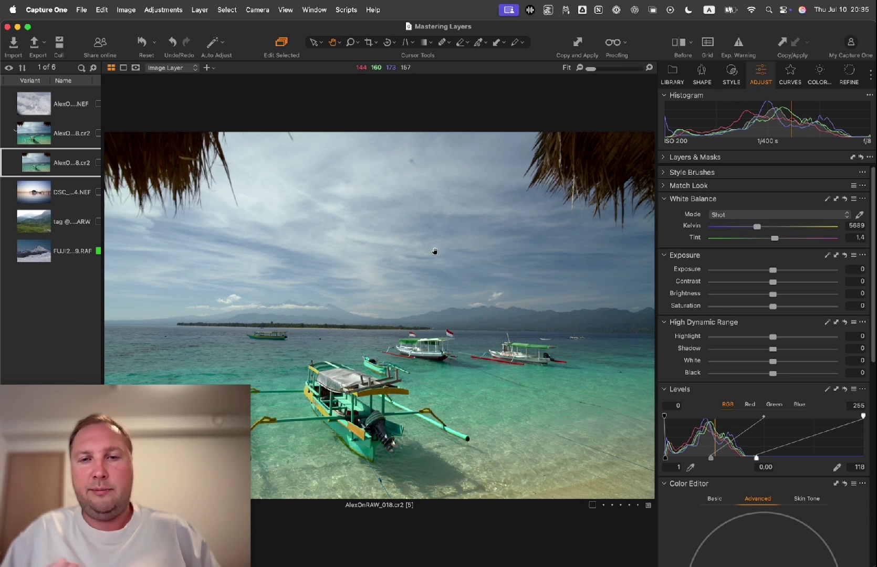
pyautogui.click(62, 133)
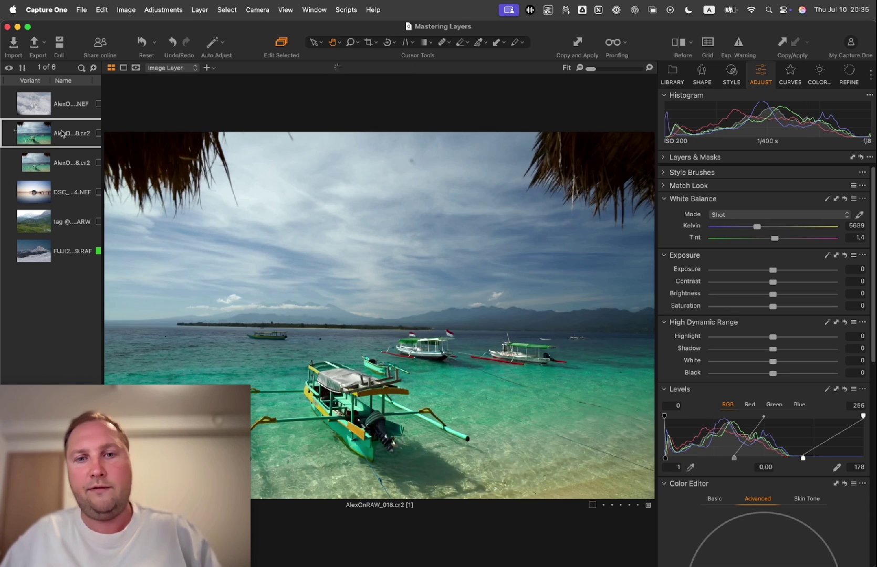
pyautogui.press('Down')
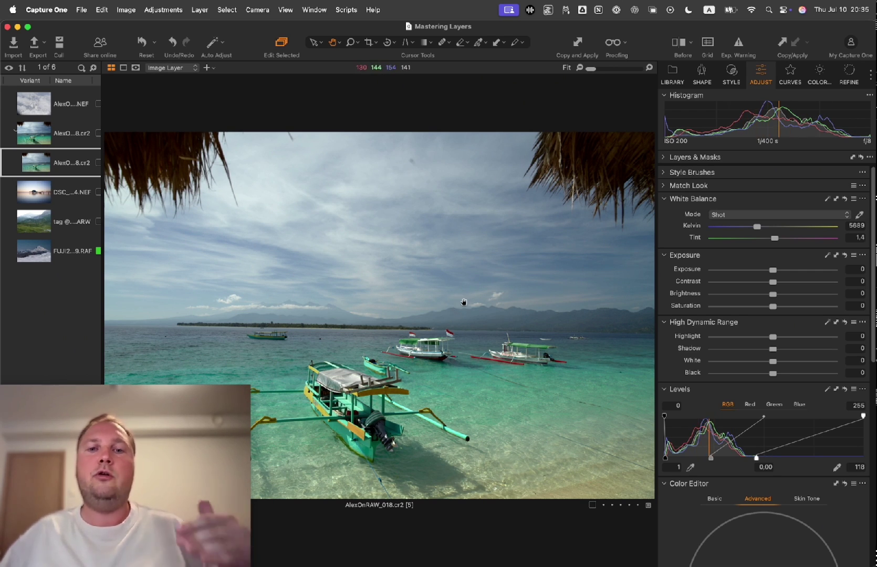
pyautogui.click(73, 138)
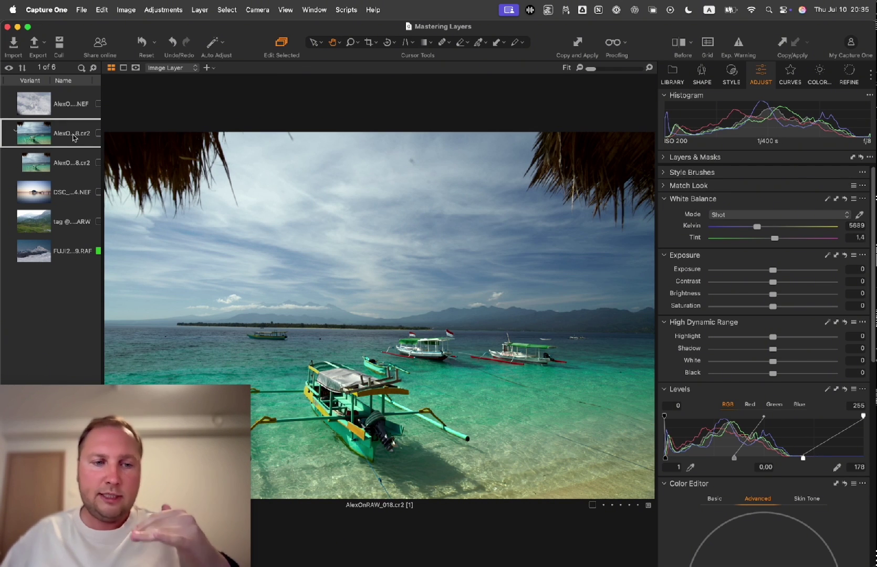
pyautogui.click(738, 72)
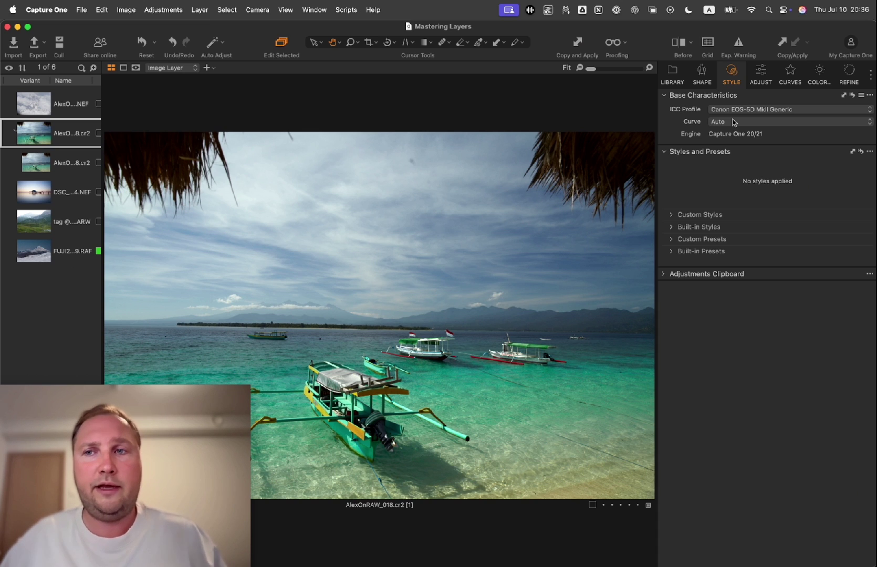
# - Check the Linear Response variant's curve, then go to the Library to find the mountain sunset photo DSC00127(1).ARW
pyautogui.click(74, 169)
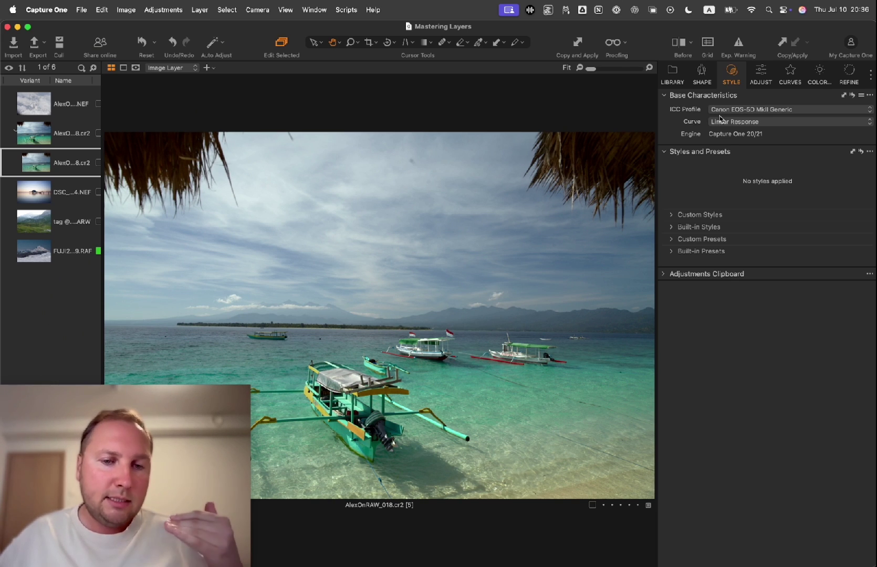
pyautogui.click(673, 75)
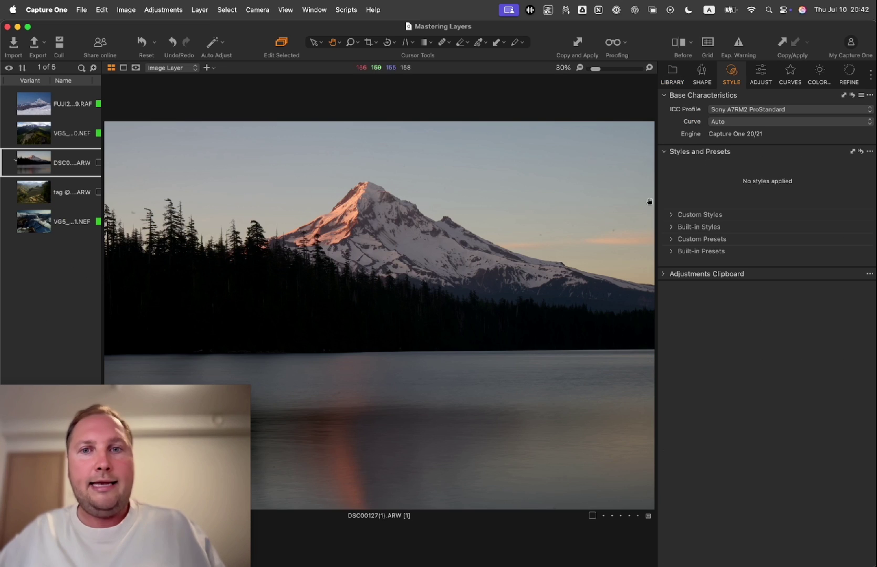
# - Create a new variant of sunset photo DSC00127(1).ARW and set its curve to Linear Response
pyautogui.click(750, 127)
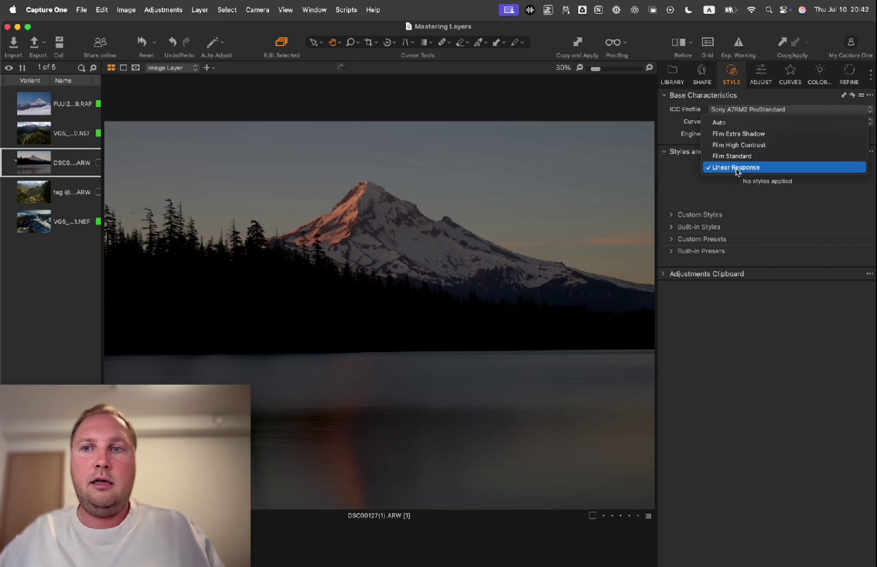
pyautogui.click(723, 388)
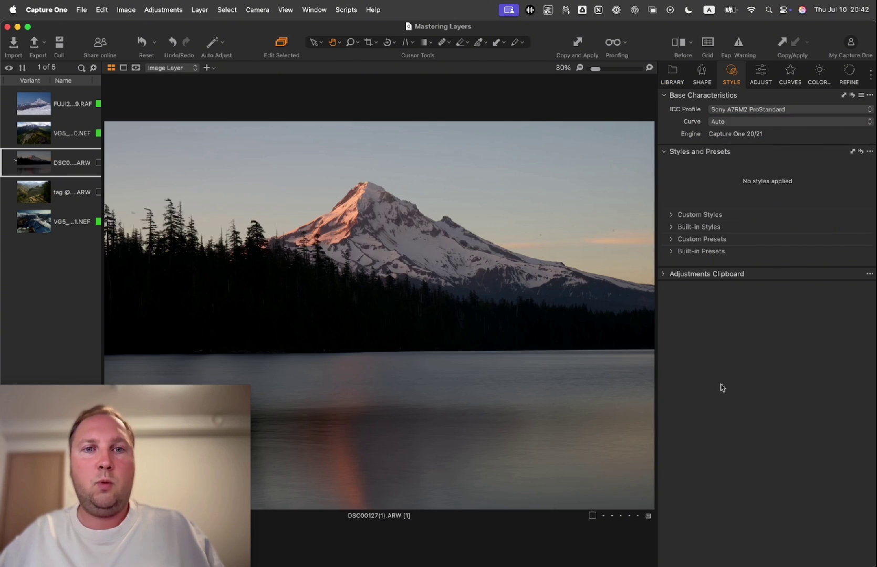
pyautogui.rightClick(75, 166)
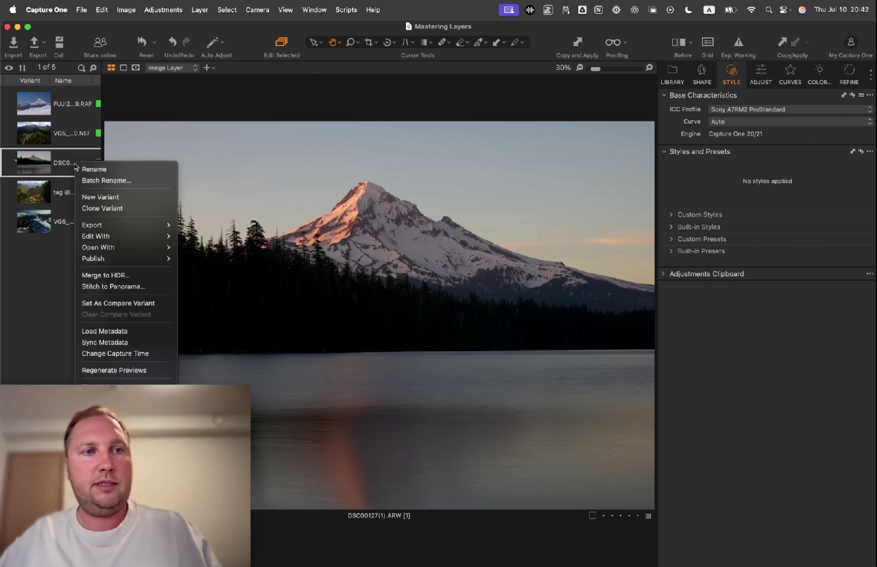
pyautogui.click(113, 209)
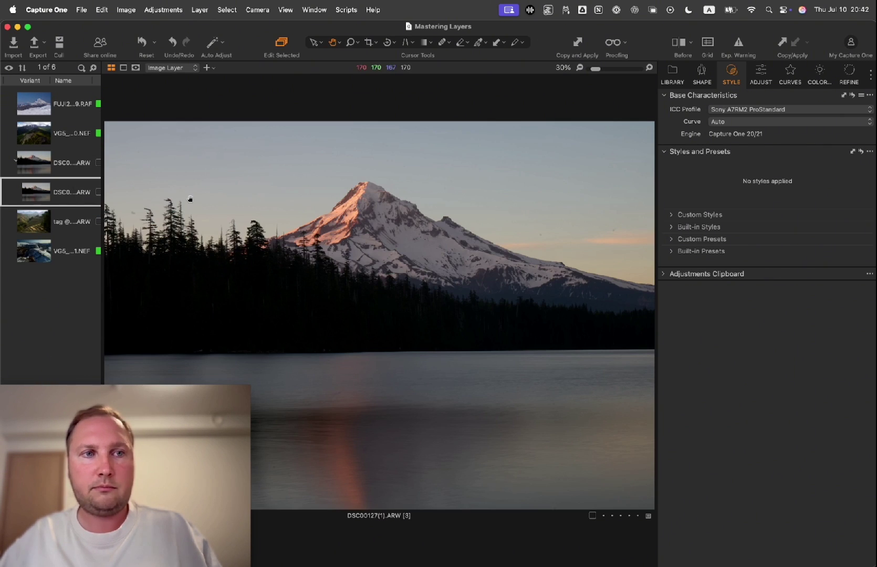
pyautogui.click(92, 172)
pyautogui.click(720, 121)
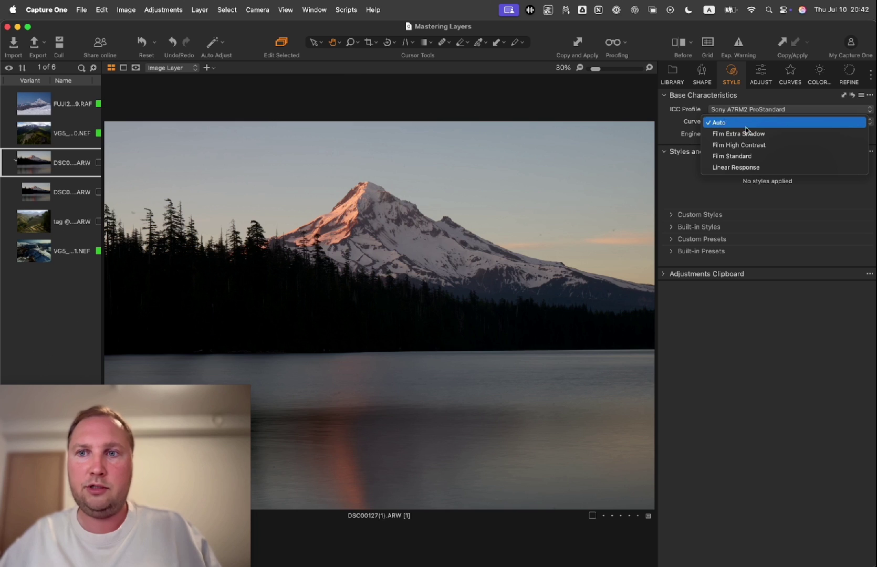
pyautogui.click(773, 126)
pyautogui.press('Down')
pyautogui.click(719, 121)
pyautogui.click(740, 167)
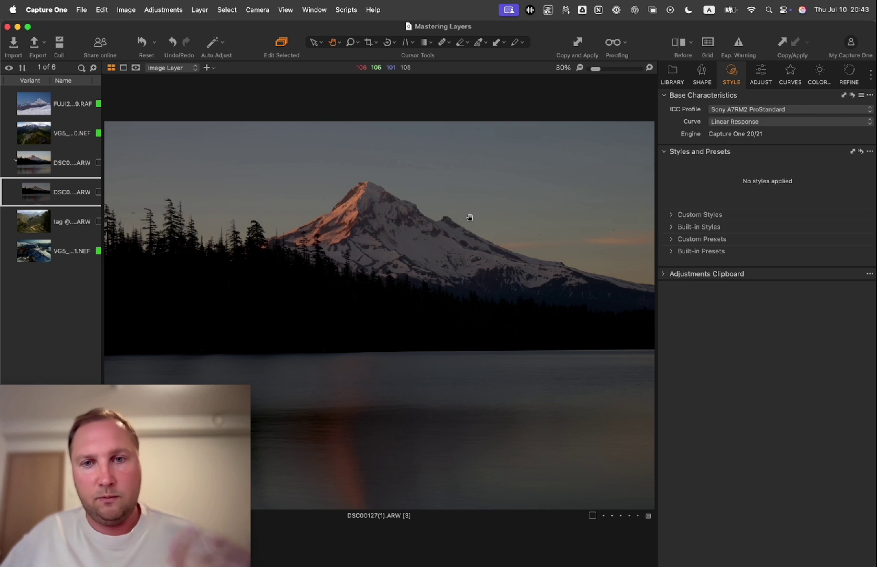
# - Set the Linear Response sunset variant to Exposure 1.4, auto Levels with white 247, and Black 8
pyautogui.click(761, 74)
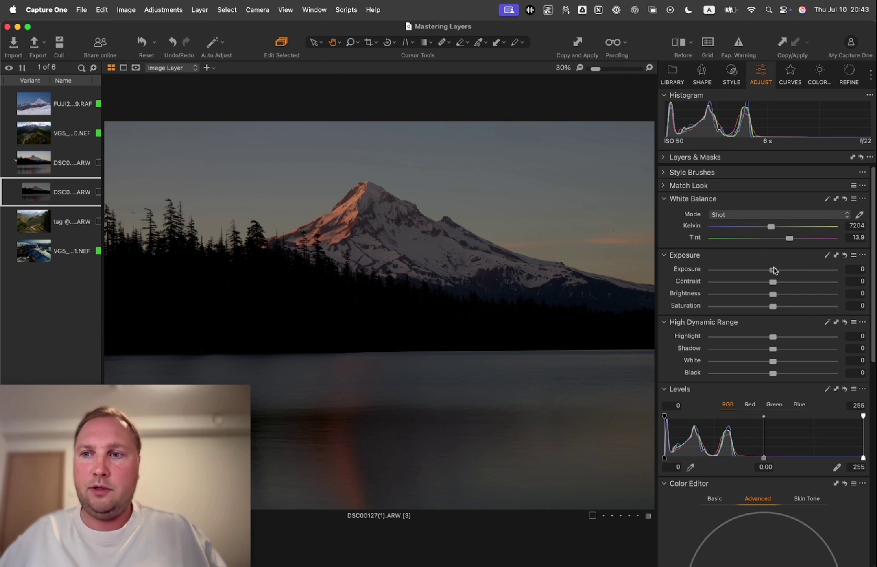
pyautogui.moveTo(774, 270); pyautogui.dragTo(794, 274)
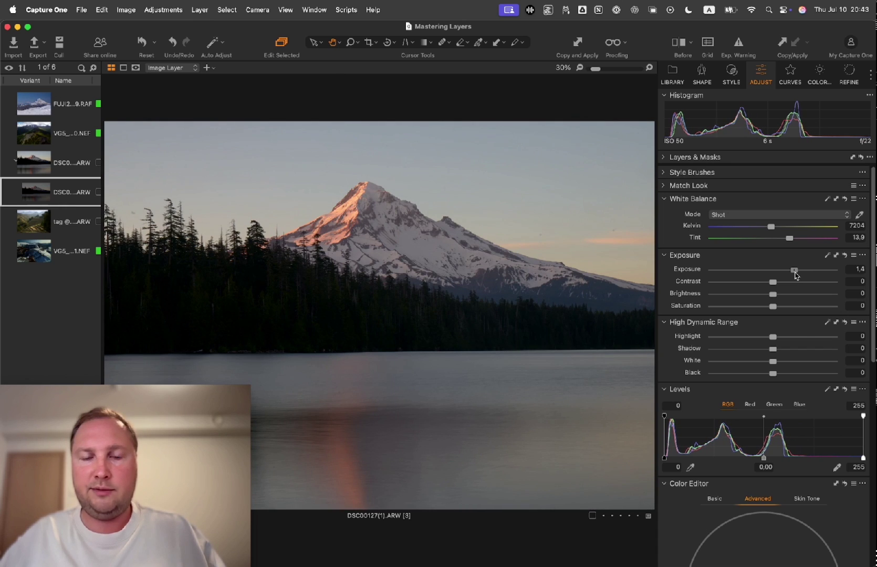
pyautogui.click(829, 390)
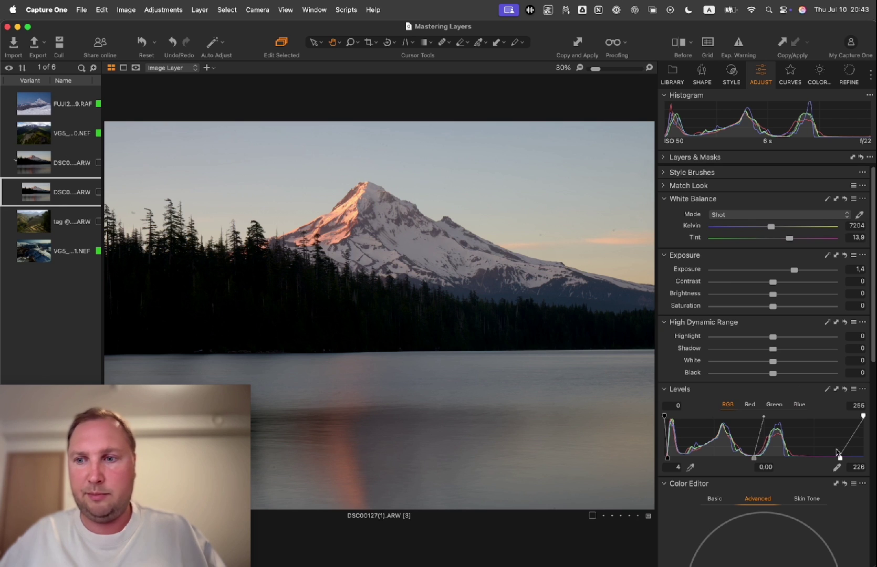
pyautogui.moveTo(839, 455); pyautogui.dragTo(850, 461)
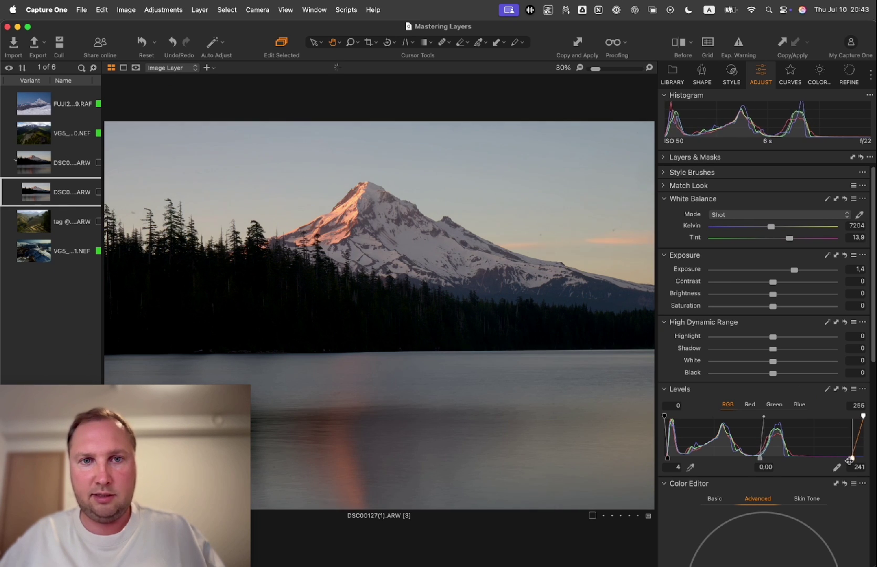
pyautogui.scroll(-3, 787, 373)
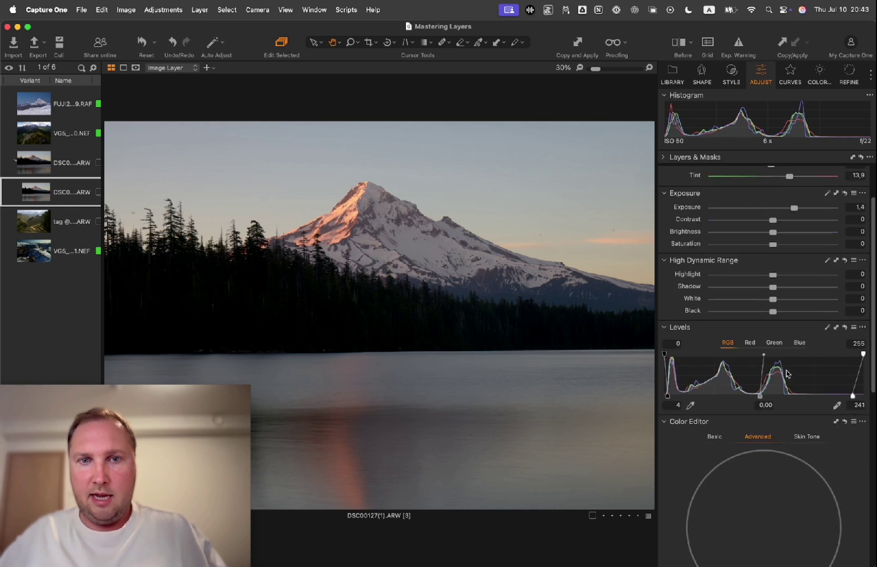
pyautogui.scroll(2, 787, 374)
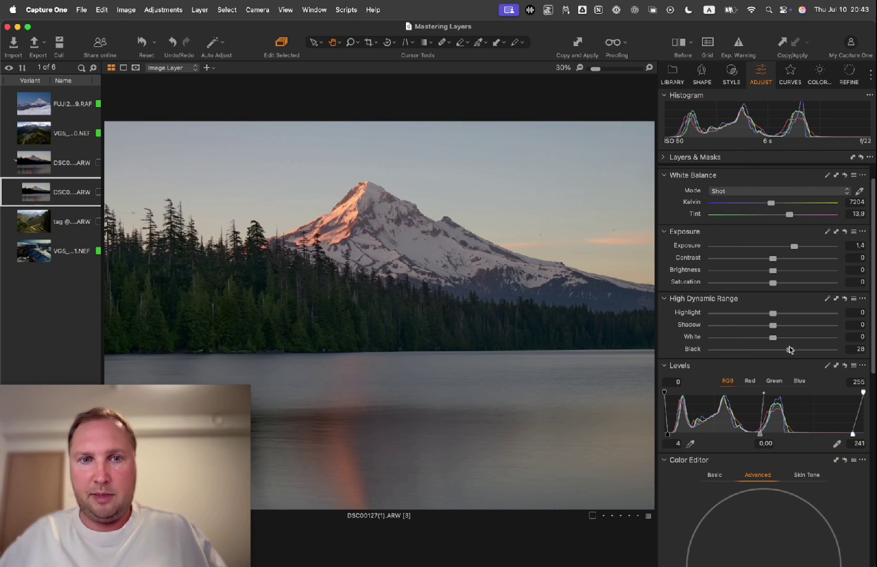
pyautogui.moveTo(773, 349); pyautogui.dragTo(776, 327)
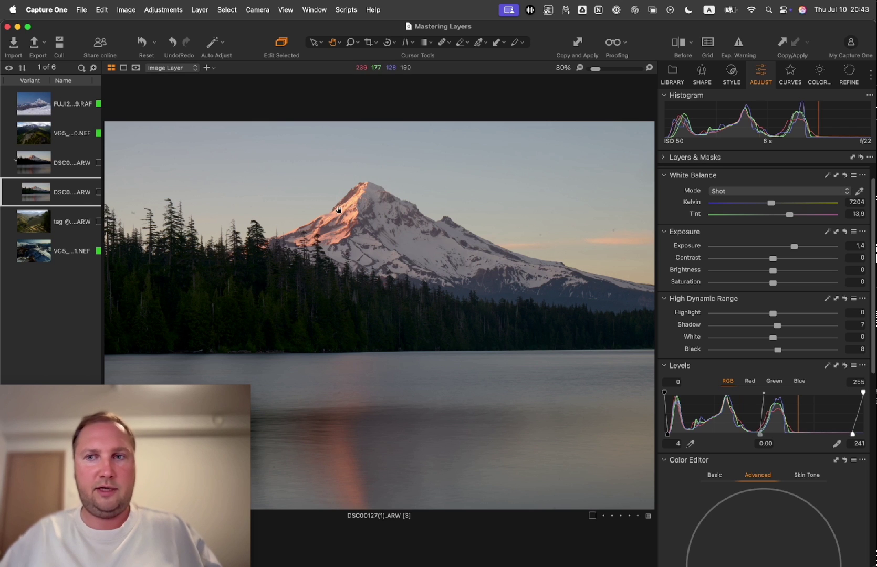
pyautogui.moveTo(852, 435); pyautogui.dragTo(854, 435)
# - Zoom in and pan around the mountain ridge to inspect the brightened sunset variant
pyautogui.scroll(3, 308, 225)
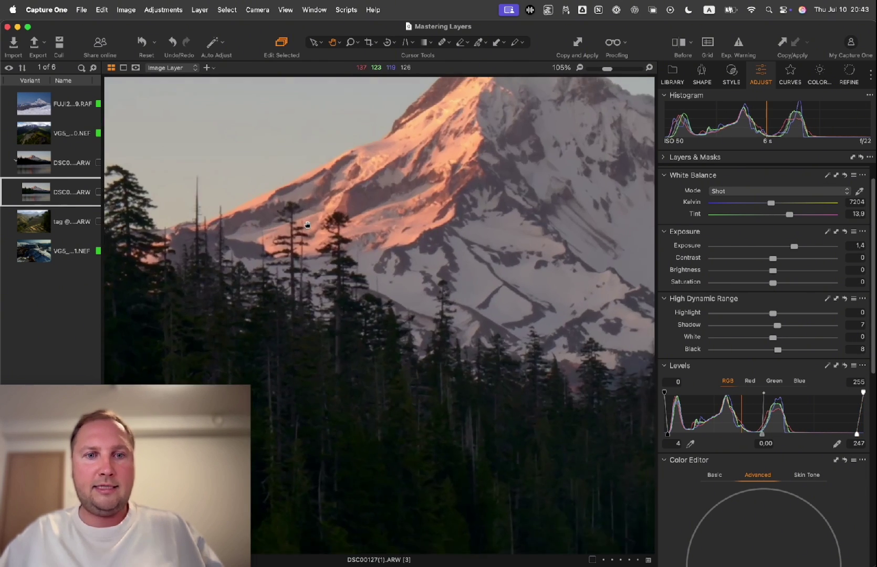
pyautogui.scroll(5, 307, 225)
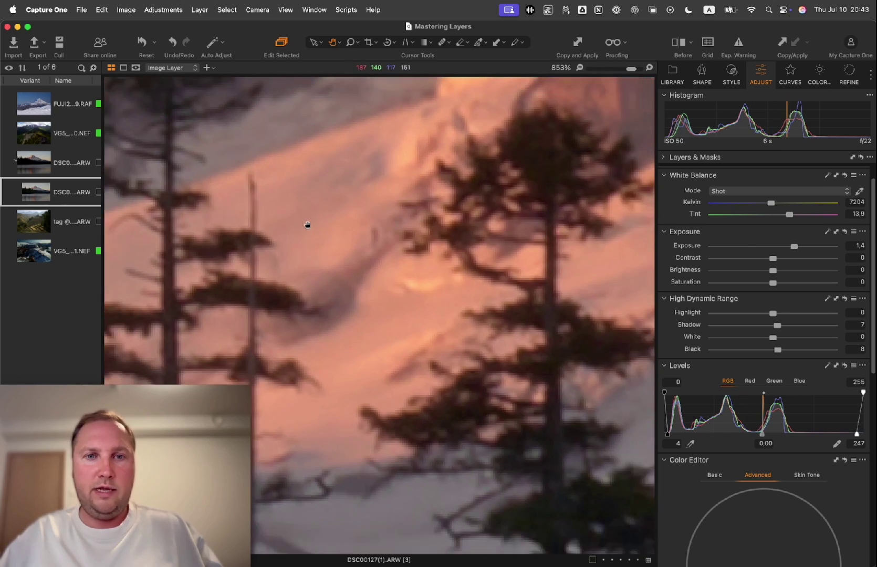
pyautogui.scroll(-5, 307, 225)
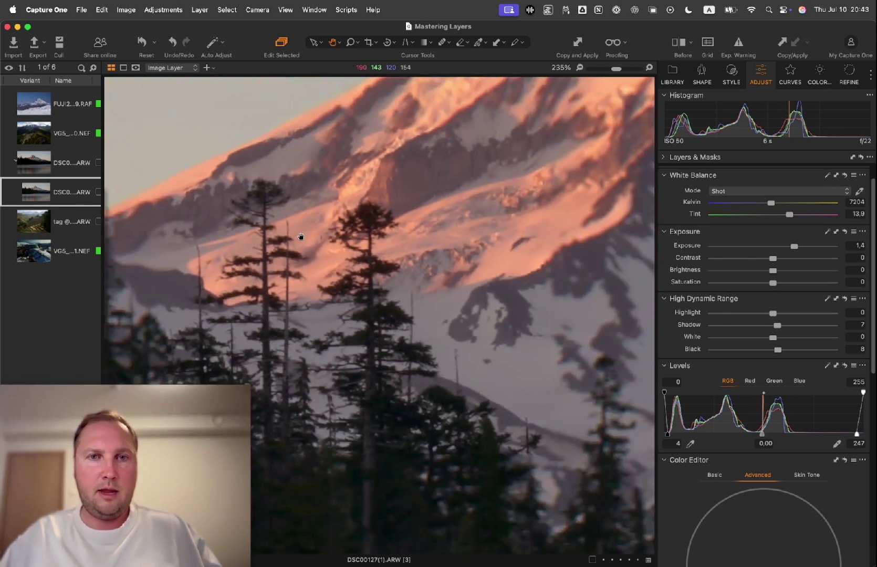
pyautogui.scroll(-4, 301, 237)
pyautogui.scroll(2, 300, 237)
pyautogui.scroll(-2, 301, 237)
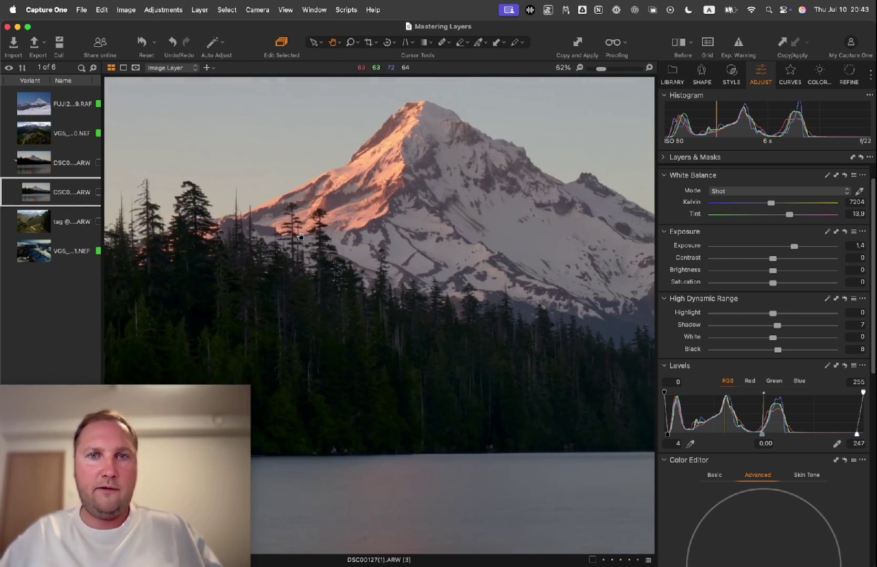
pyautogui.moveTo(300, 237); pyautogui.dragTo(374, 254)
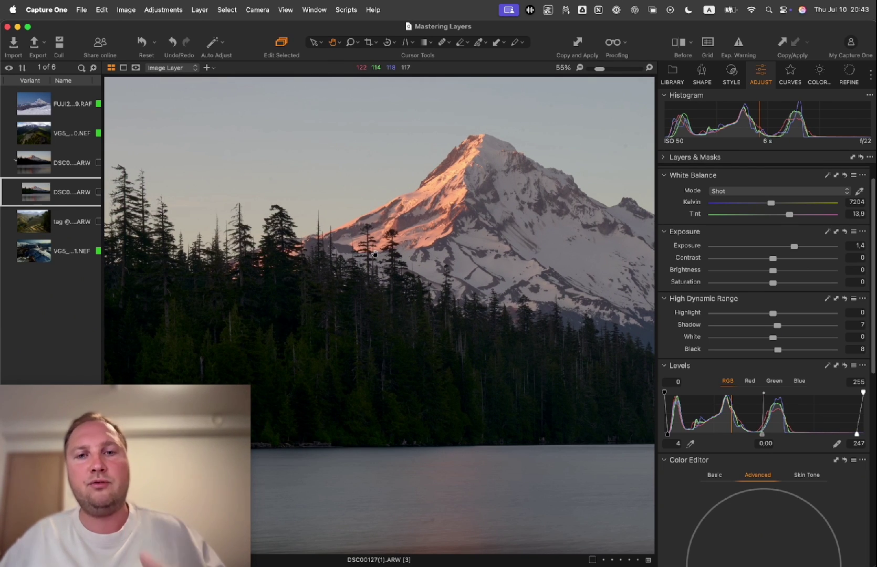
pyautogui.moveTo(375, 254); pyautogui.dragTo(391, 277)
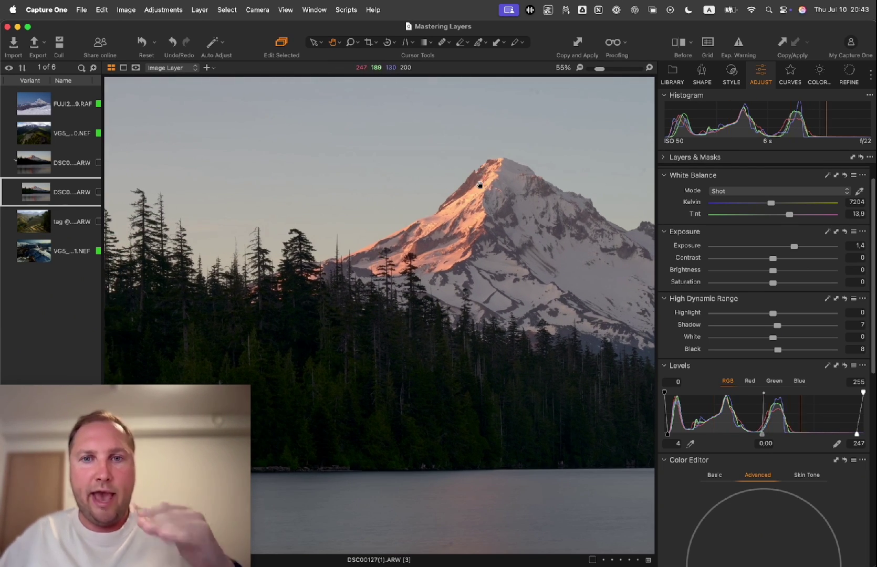
pyautogui.scroll(4, 480, 185)
pyautogui.scroll(-3, 480, 185)
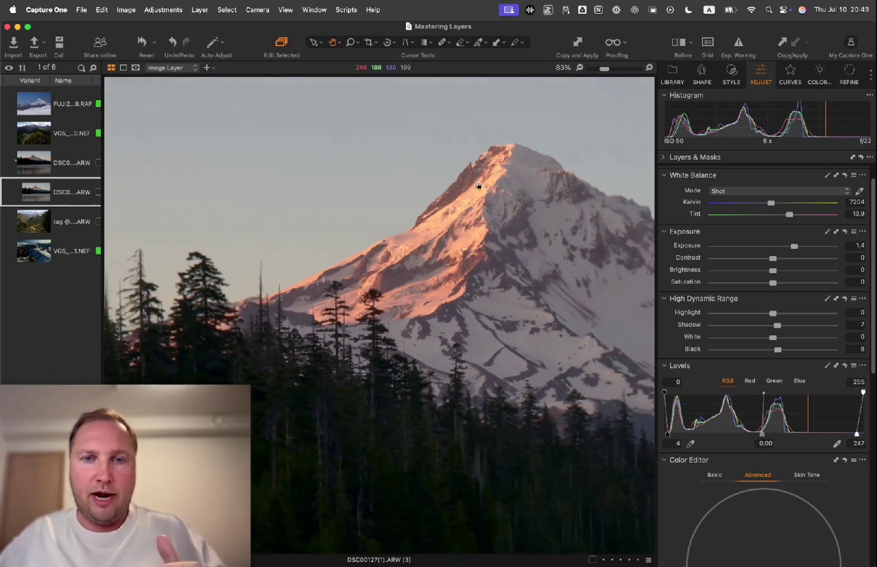
pyautogui.scroll(-2, 306, 438)
pyautogui.scroll(3, 284, 332)
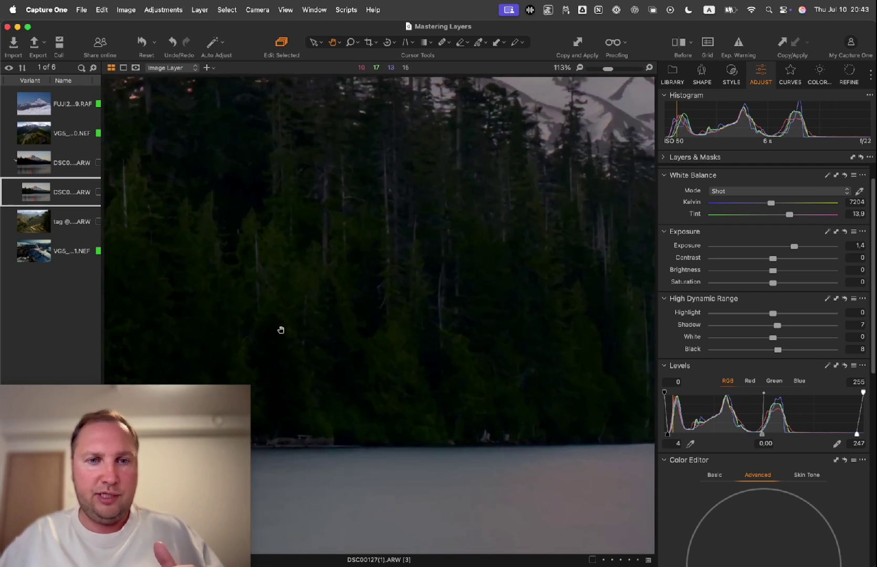
pyautogui.scroll(2, 393, 307)
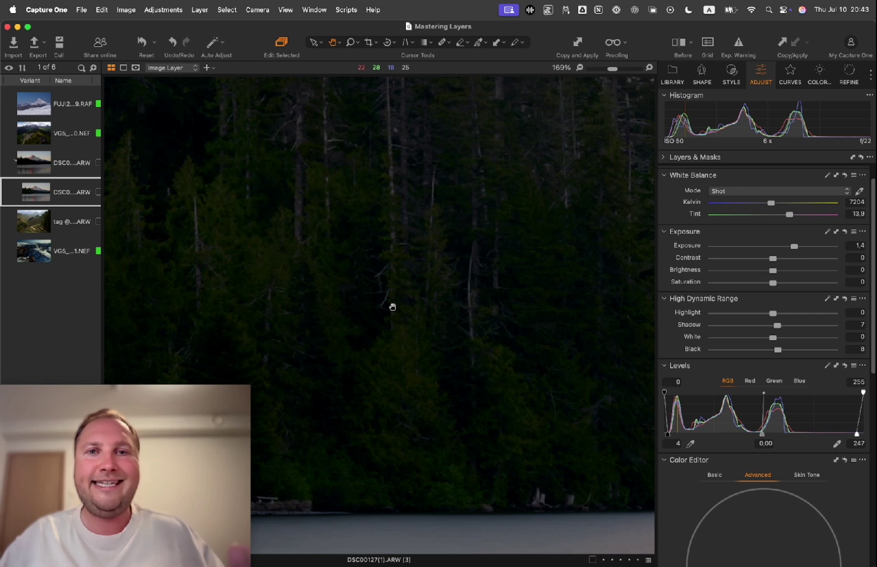
pyautogui.scroll(-2, 393, 307)
pyautogui.scroll(-3, 392, 308)
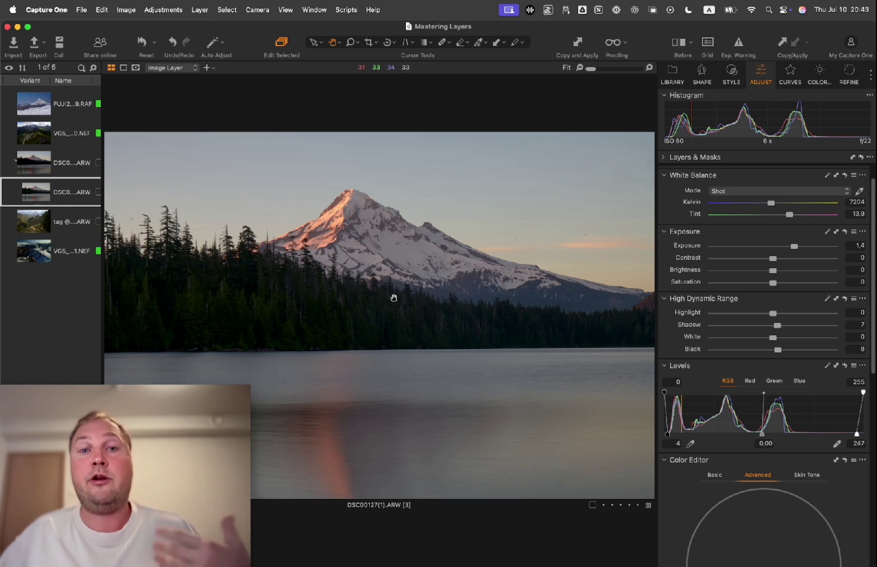
# - Give sunset variant [1] Levels 2–243 and Black 19, then compare it against variant [3]
pyautogui.click(66, 169)
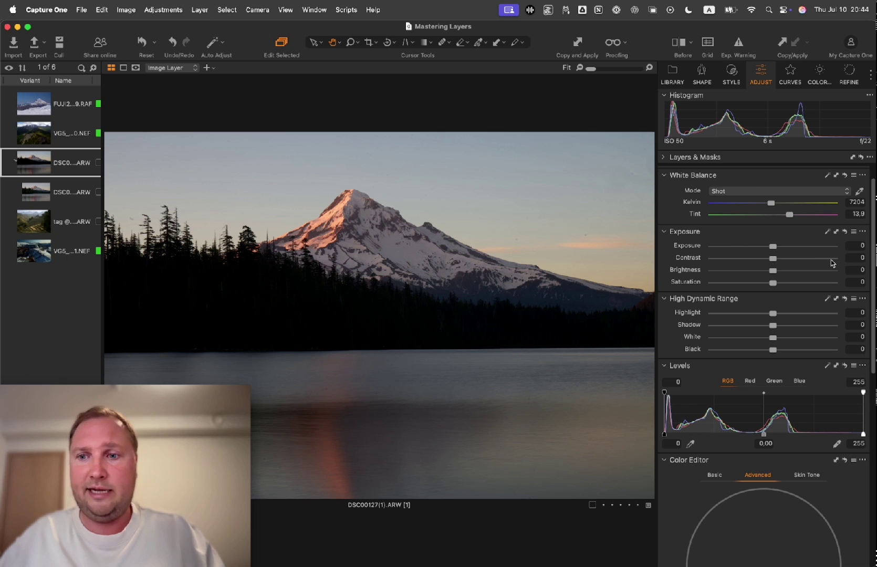
pyautogui.click(828, 366)
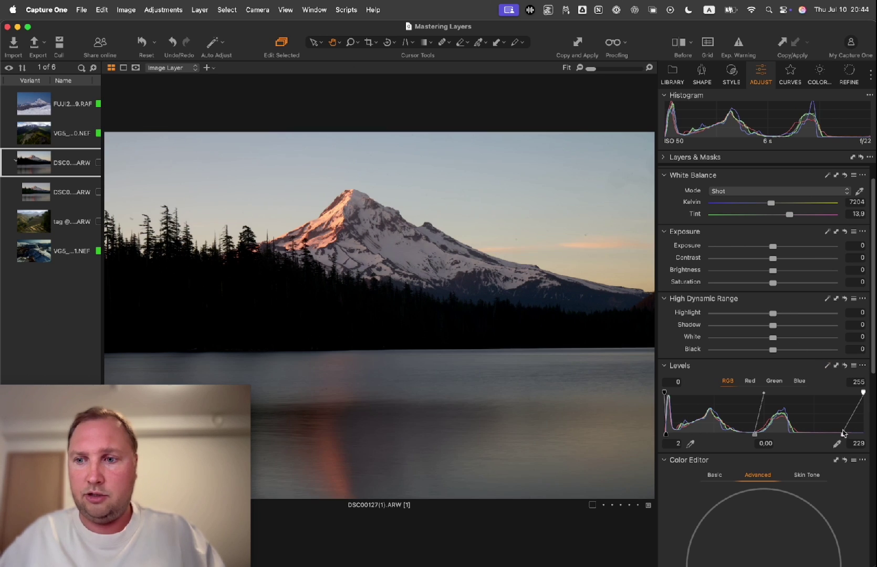
pyautogui.moveTo(847, 434); pyautogui.dragTo(854, 435)
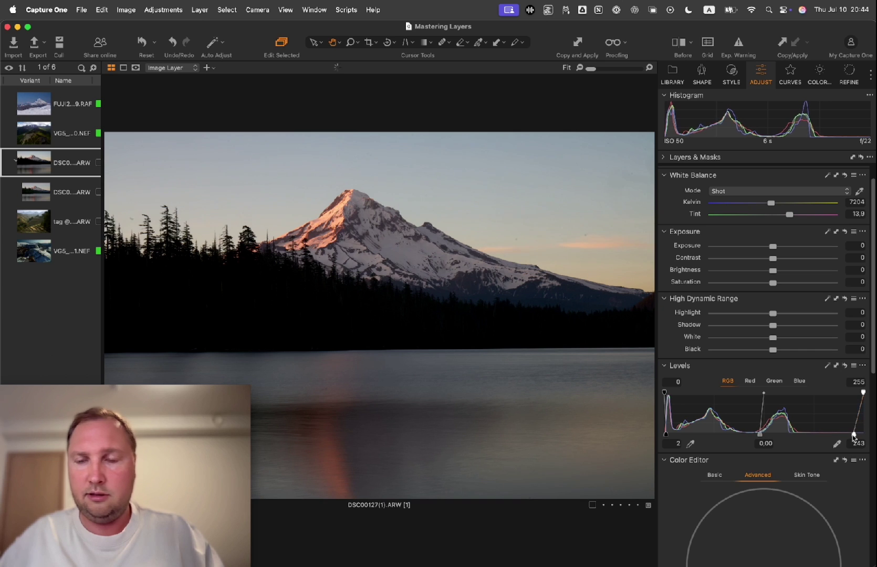
pyautogui.moveTo(782, 351); pyautogui.dragTo(785, 355)
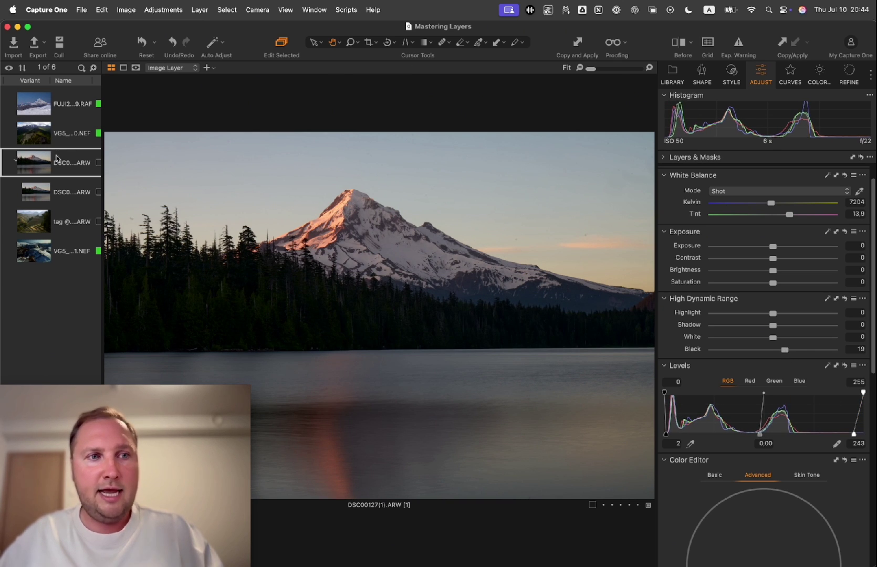
pyautogui.click(59, 192)
pyautogui.click(66, 168)
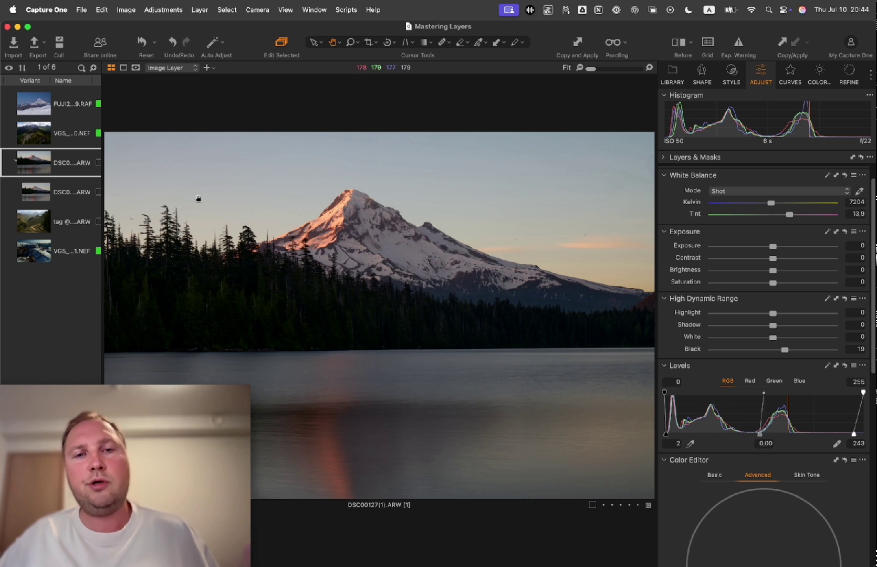
pyautogui.click(66, 195)
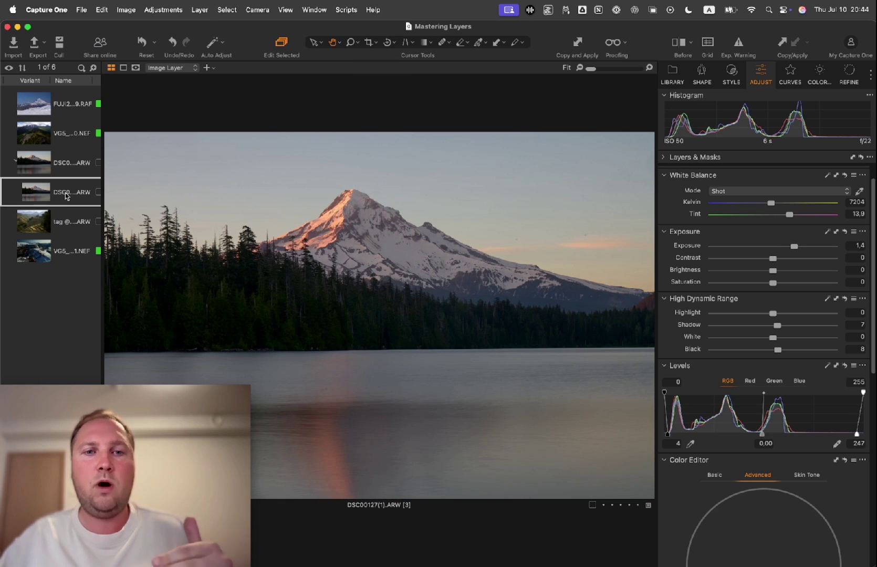
# - Compare mountain-lake variants [1] and [3] up close, then fit the whole image back in view
pyautogui.click(65, 160)
pyautogui.click(61, 204)
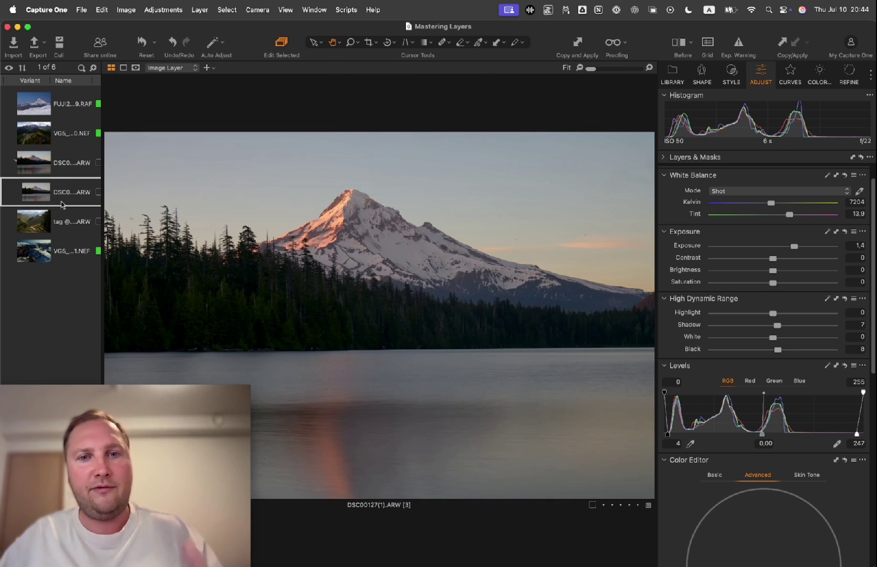
pyautogui.scroll(5, 297, 190)
pyautogui.scroll(-3, 297, 189)
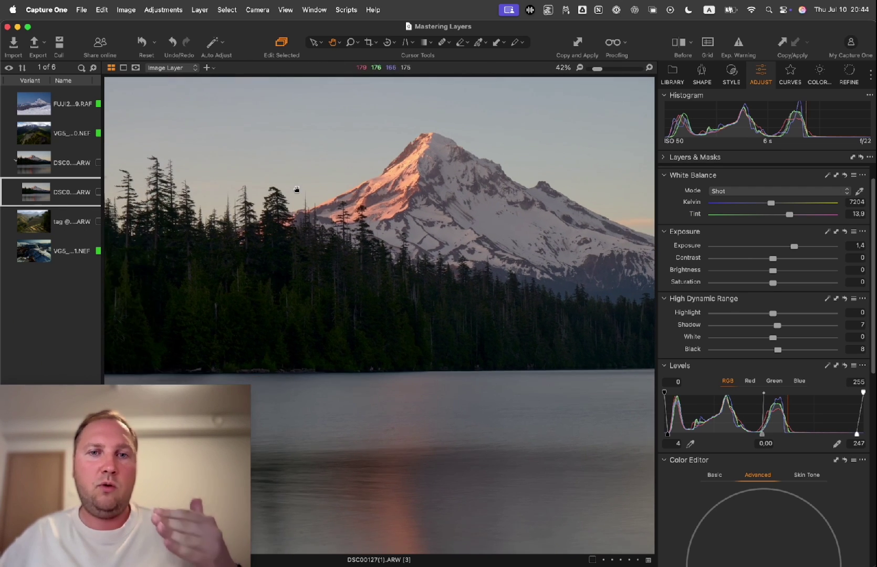
pyautogui.hscroll(-3, 297, 189)
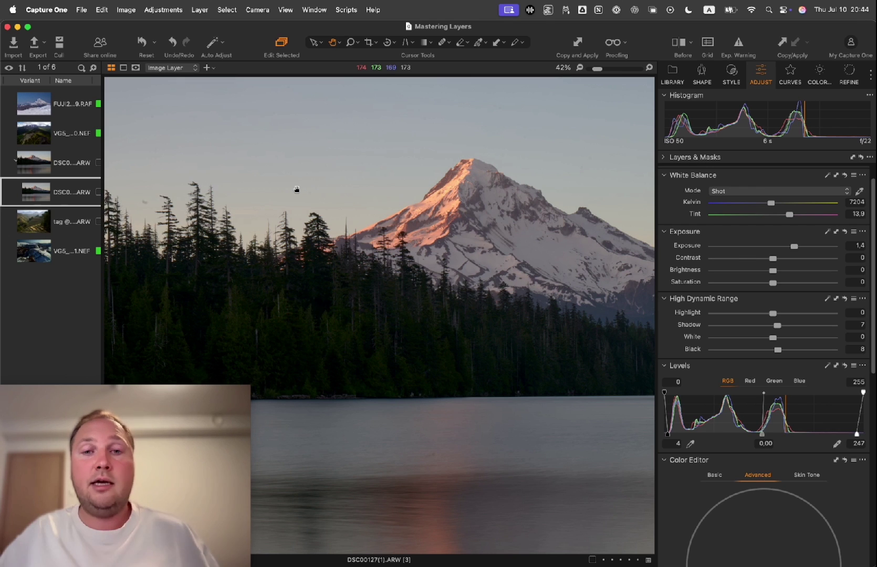
pyautogui.hscroll(2, 489, 200)
pyautogui.scroll(2, 489, 201)
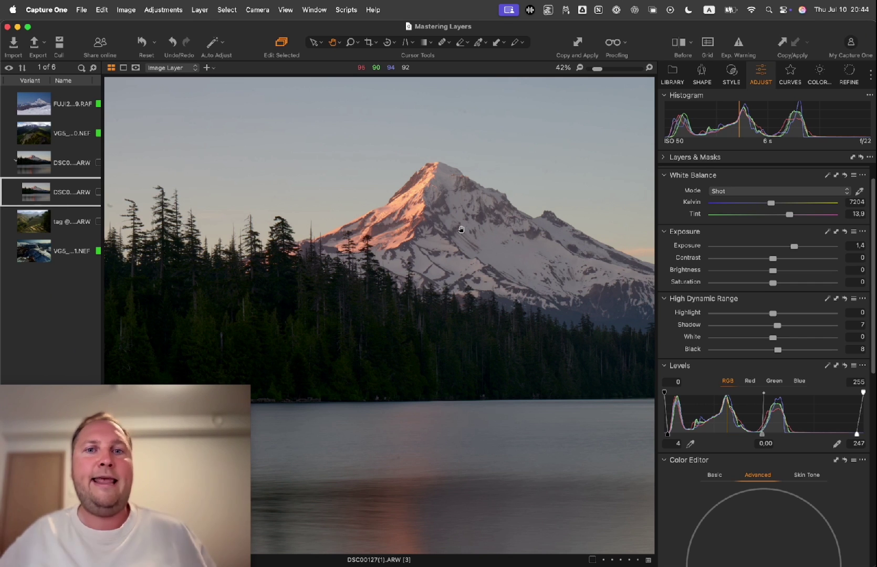
pyautogui.press('super+0')
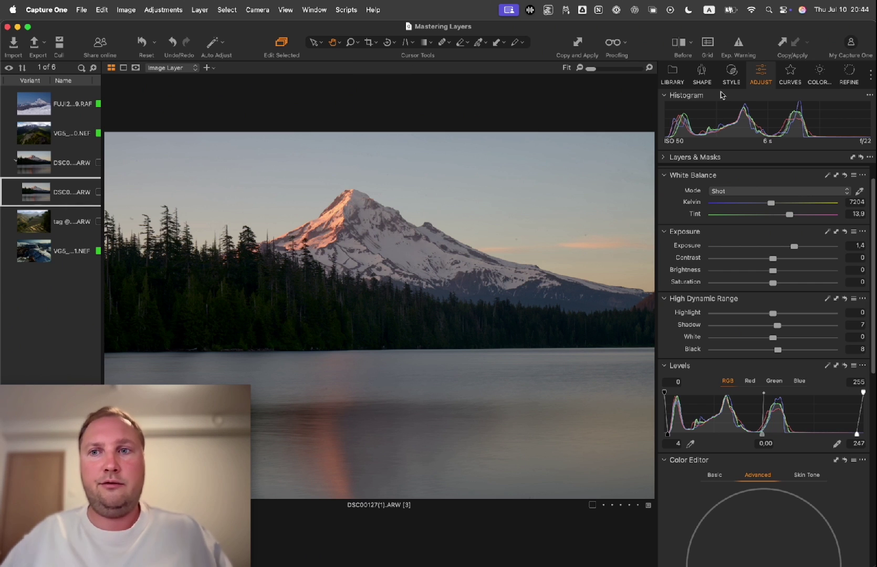
pyautogui.scroll(-3, 726, 294)
pyautogui.scroll(5, 727, 295)
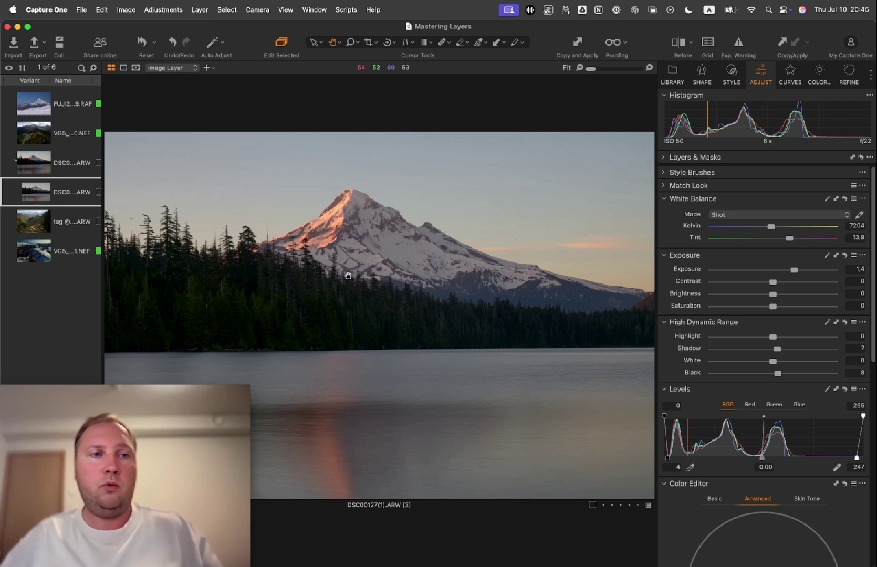
# - Set the rice-terrace photo DSC00866.ARW's base curve to Linear Response
pyautogui.click(65, 231)
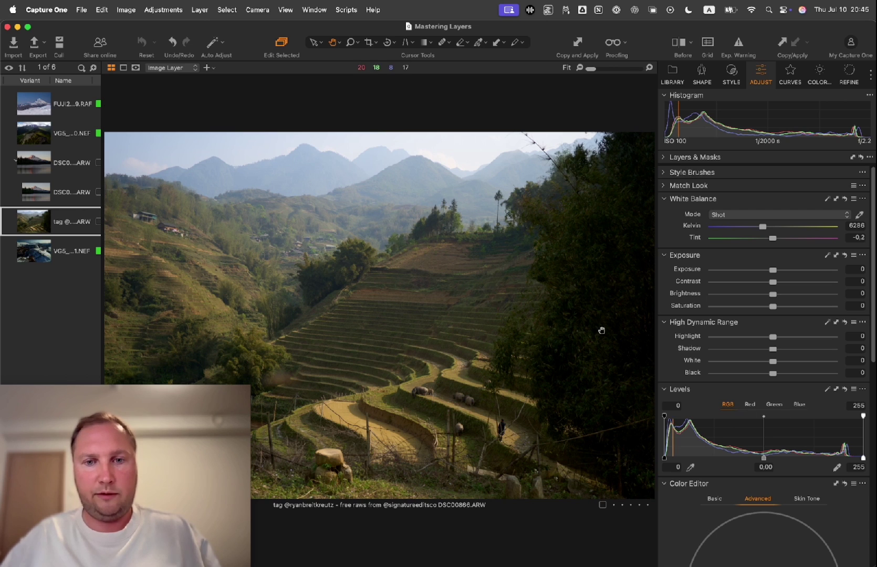
pyautogui.scroll(-4, 695, 348)
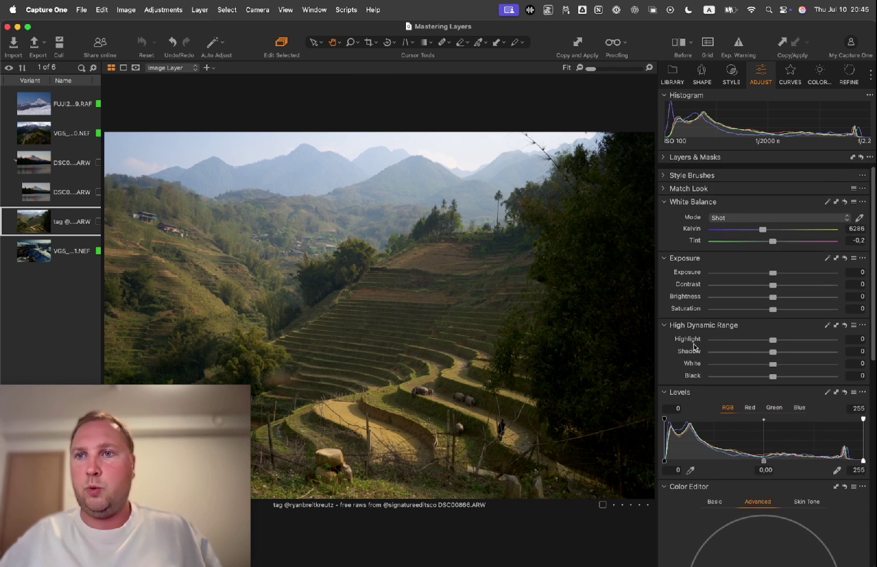
pyautogui.click(731, 68)
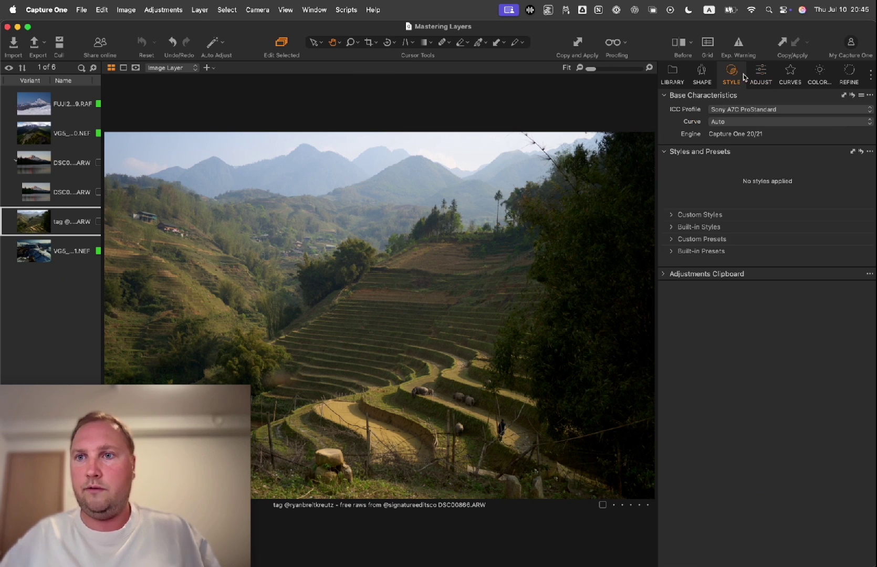
pyautogui.click(717, 122)
pyautogui.click(736, 167)
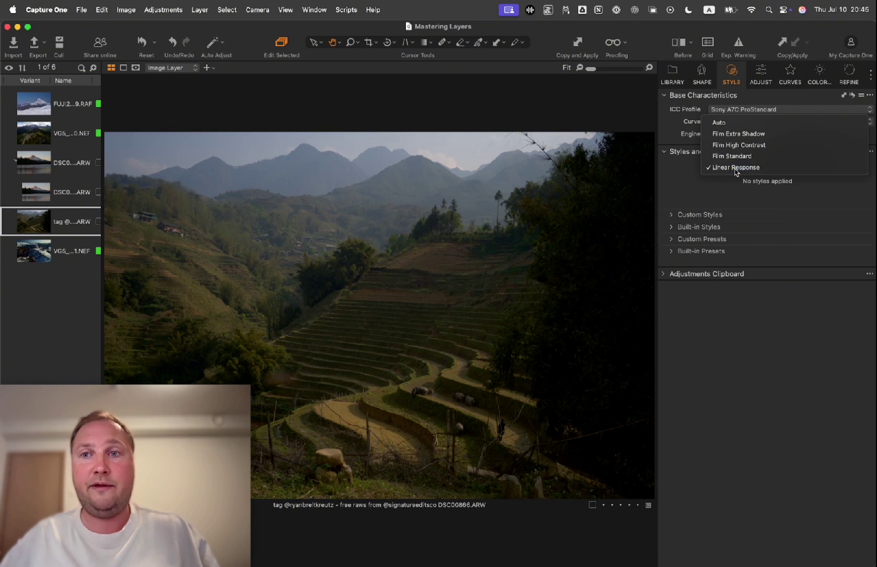
# - Brighten the rice-terrace photo with Exposure 0.42 and Levels of 2–201
pyautogui.click(761, 74)
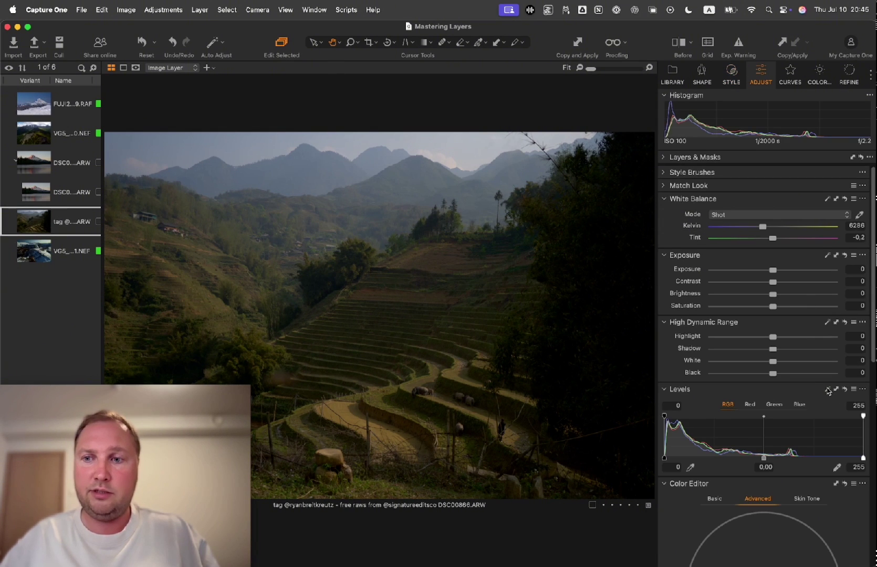
pyautogui.moveTo(863, 458); pyautogui.dragTo(814, 462)
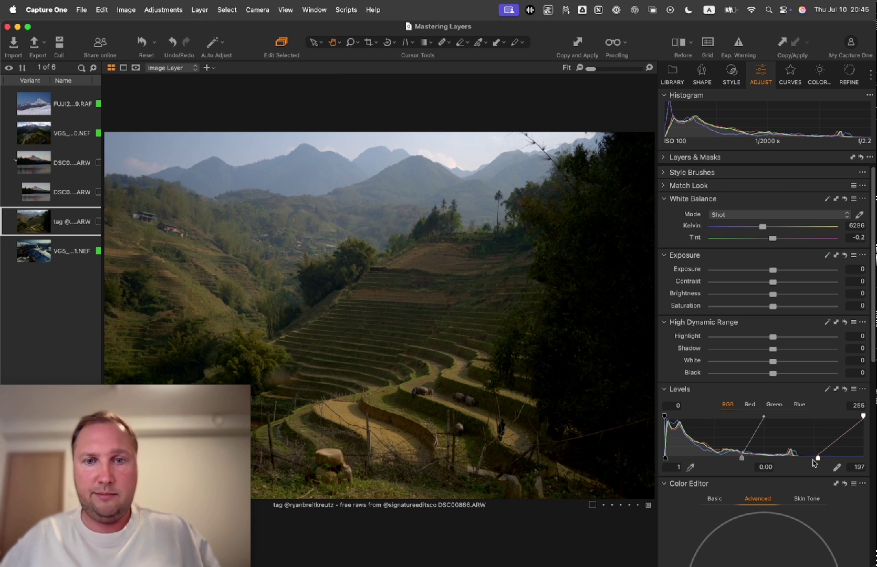
pyautogui.moveTo(776, 271); pyautogui.dragTo(779, 272)
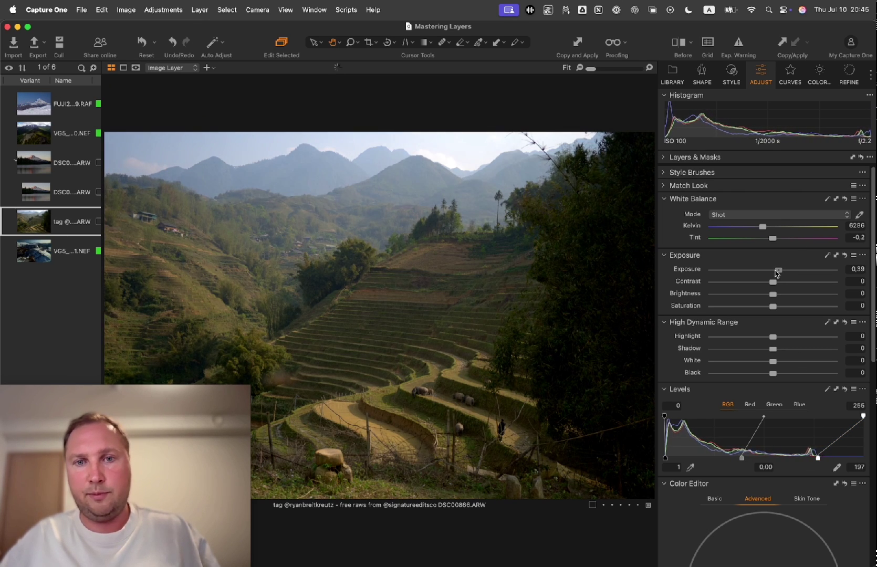
pyautogui.click(828, 389)
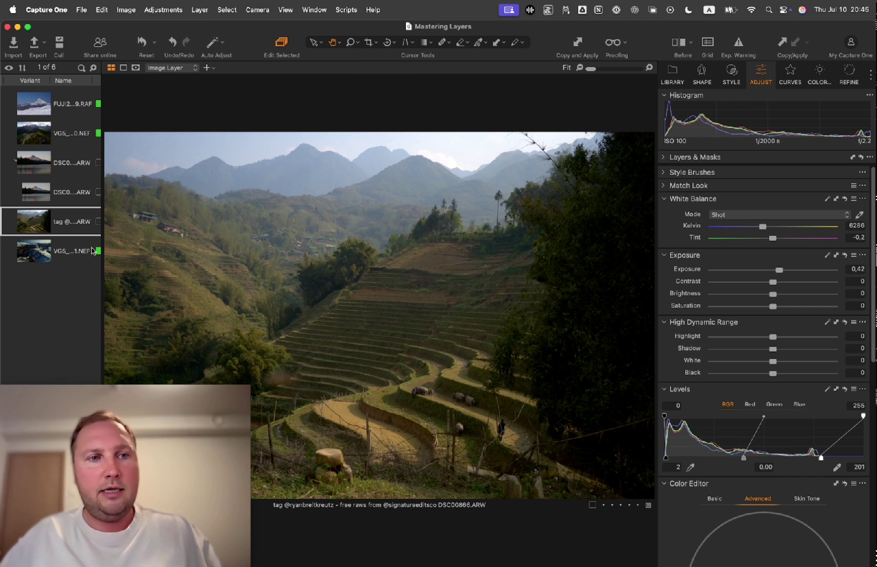
# - Clone the rice-terrace variant and reset the copy's Levels to default
pyautogui.rightClick(30, 218)
pyautogui.click(52, 227)
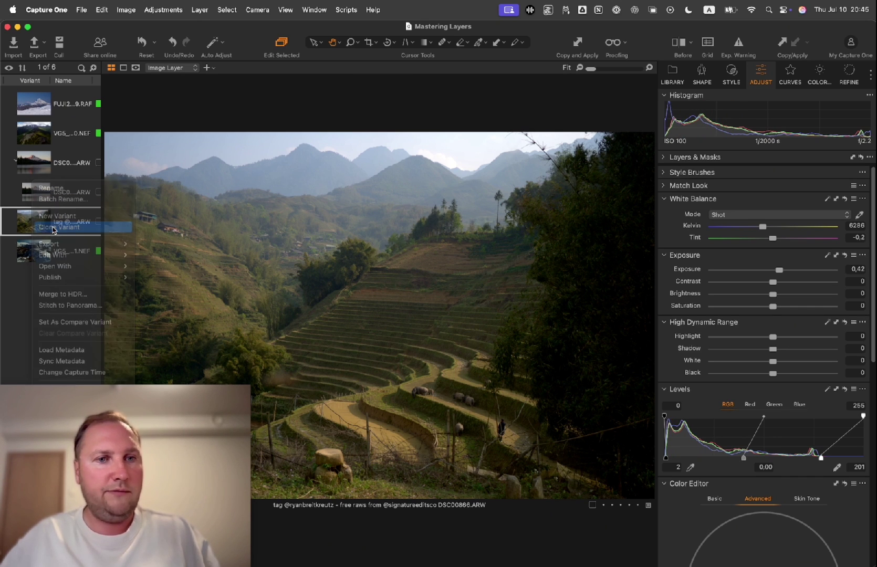
pyautogui.click(843, 391)
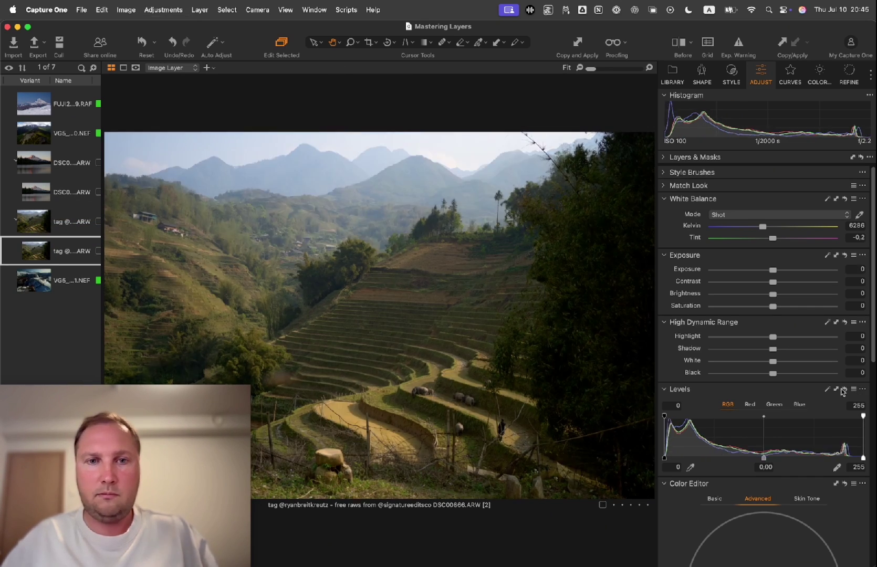
# - Flip between the edited and unedited rice-terrace variants to compare them, ending on the edited one
pyautogui.click(61, 226)
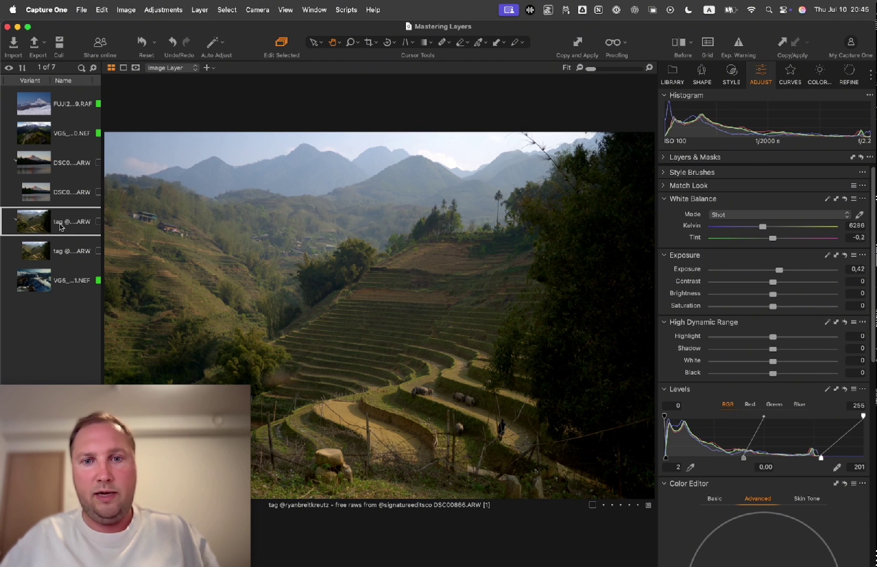
pyautogui.press('Down')
pyautogui.press('Up')
pyautogui.press('Down')
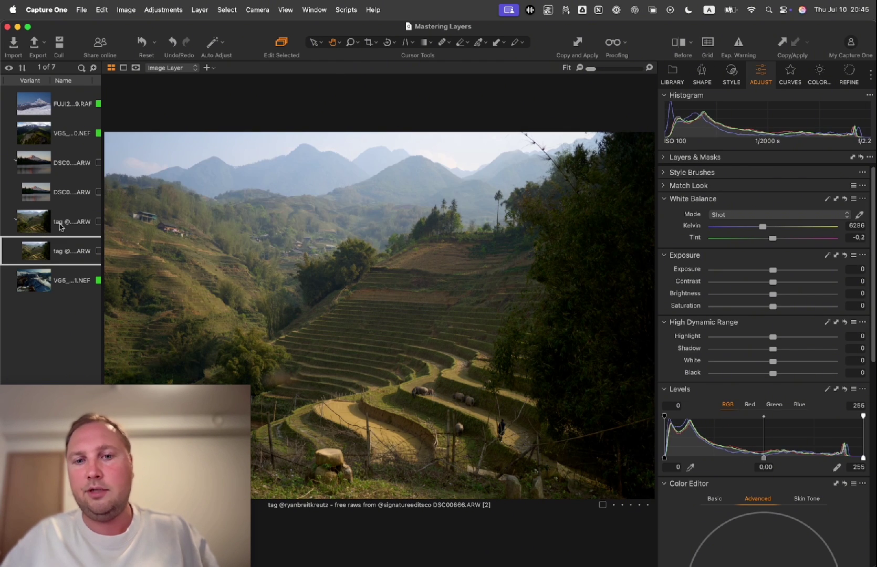
pyautogui.press('Up')
pyautogui.press('Down')
pyautogui.press('Up')
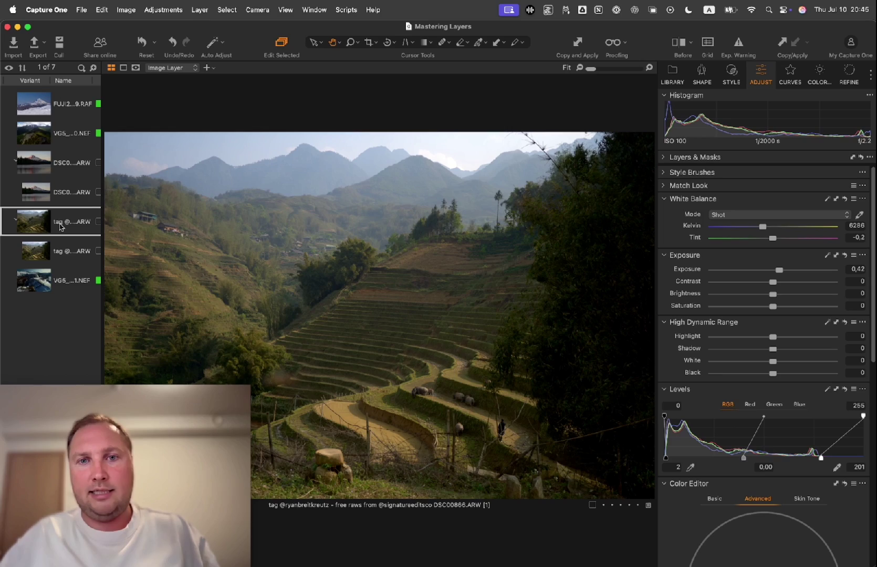
# - Zoom in to compare both variants' detail and mountains up close, then fit the photo back in view
pyautogui.scroll(5, 425, 249)
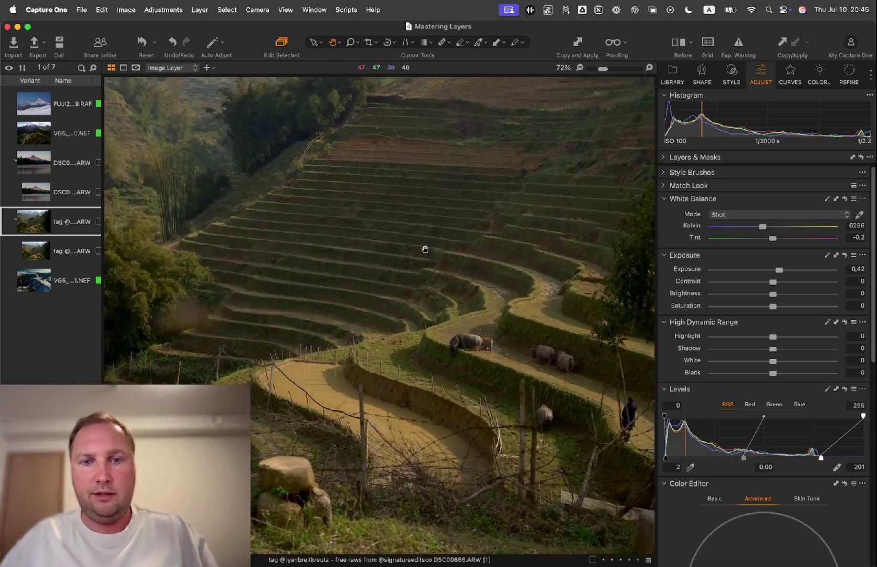
pyautogui.scroll(5, 425, 249)
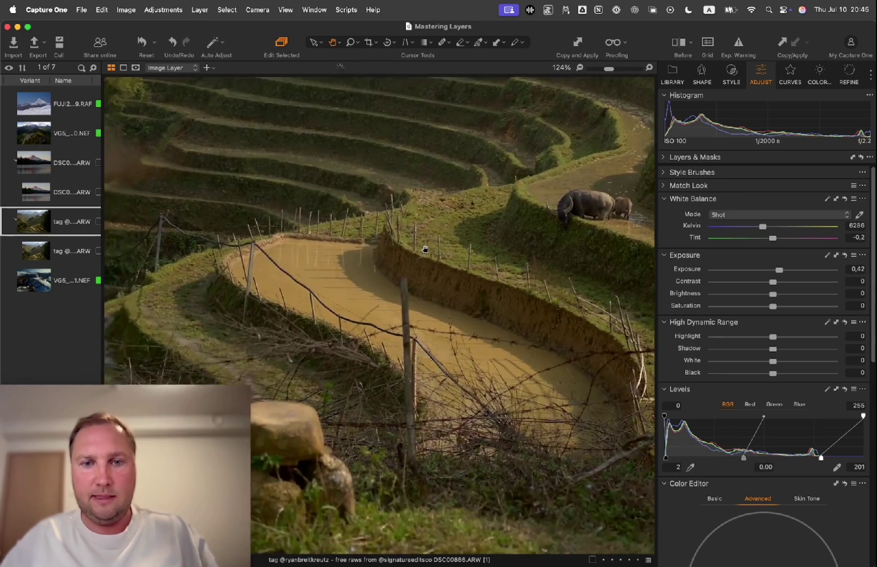
pyautogui.hscroll(2, 425, 249)
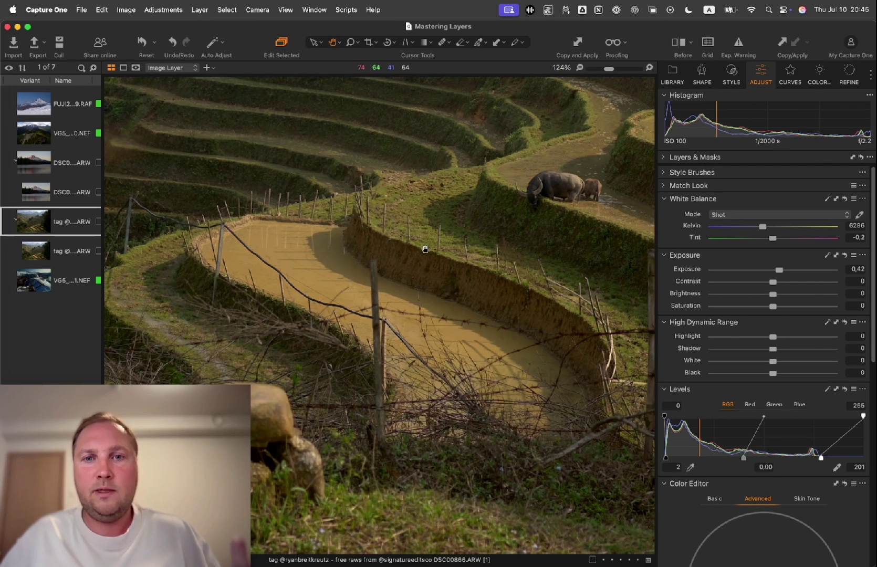
pyautogui.click(56, 252)
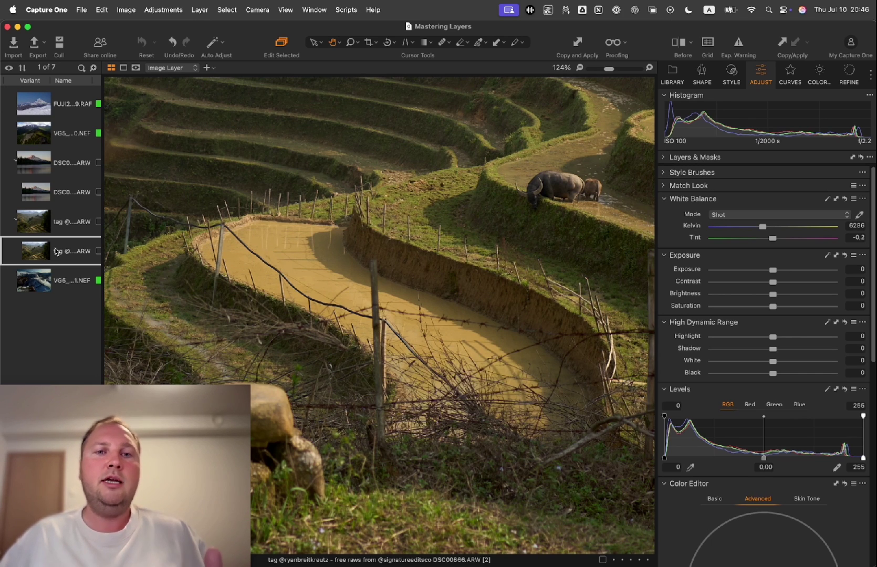
pyautogui.press('Up')
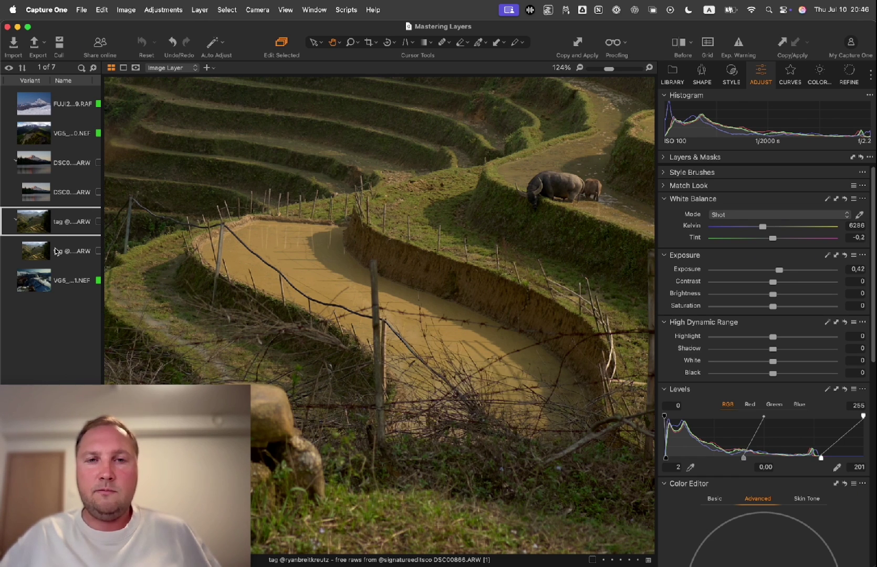
pyautogui.scroll(-3, 319, 136)
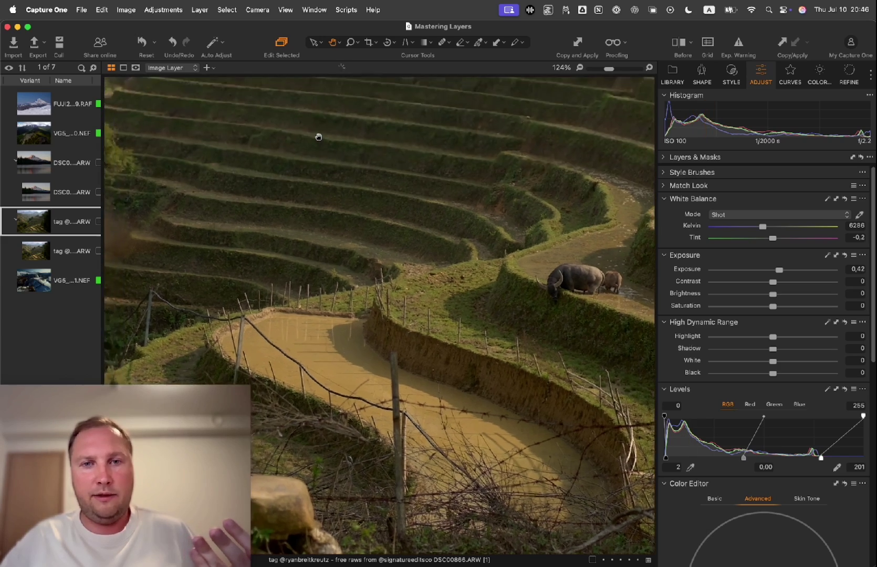
pyautogui.scroll(10, 319, 136)
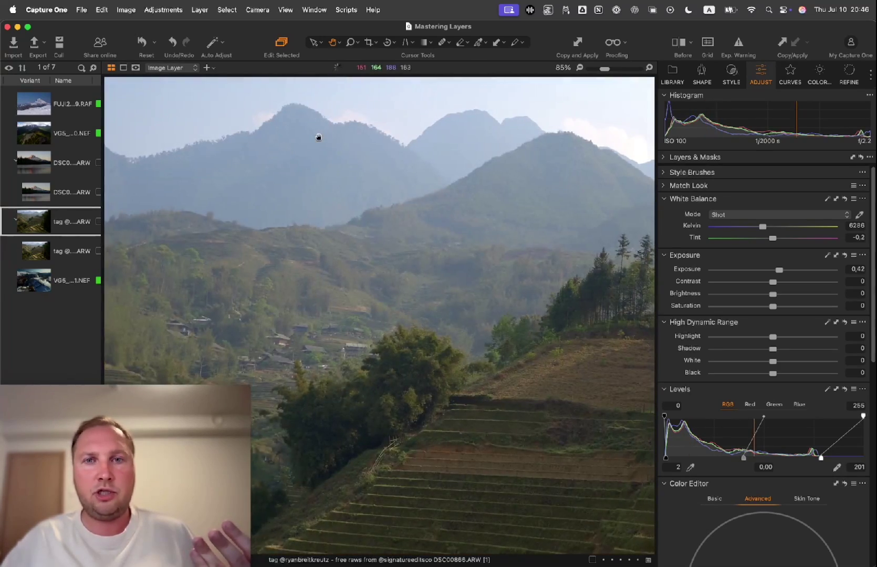
pyautogui.click(68, 254)
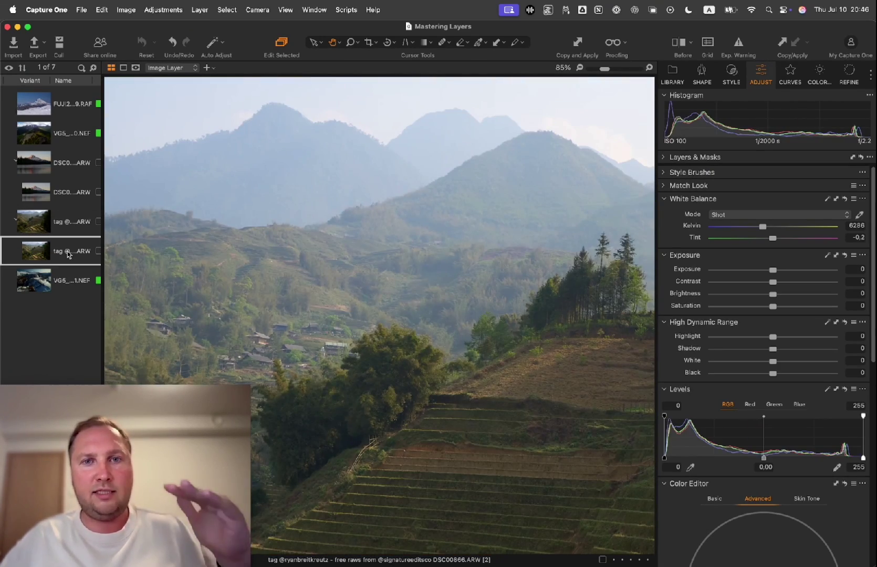
pyautogui.click(65, 224)
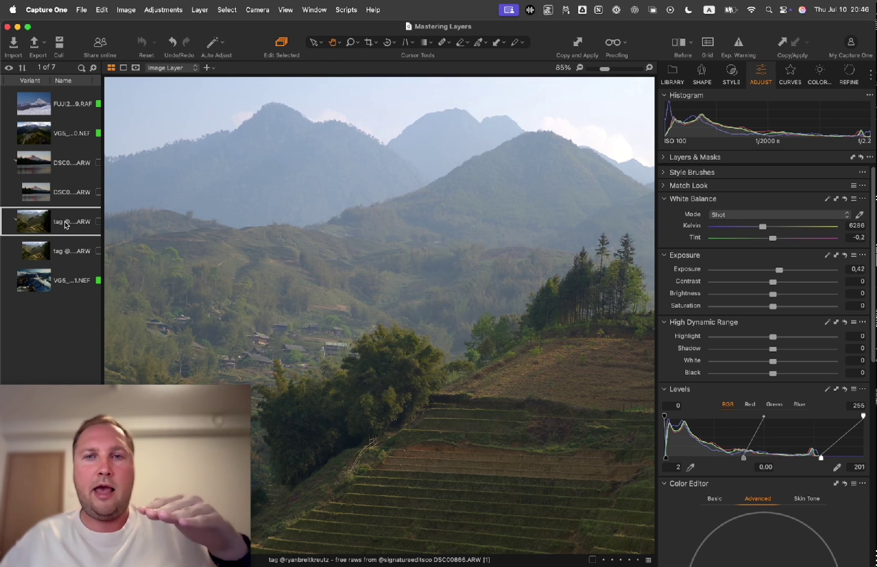
pyautogui.click(392, 207)
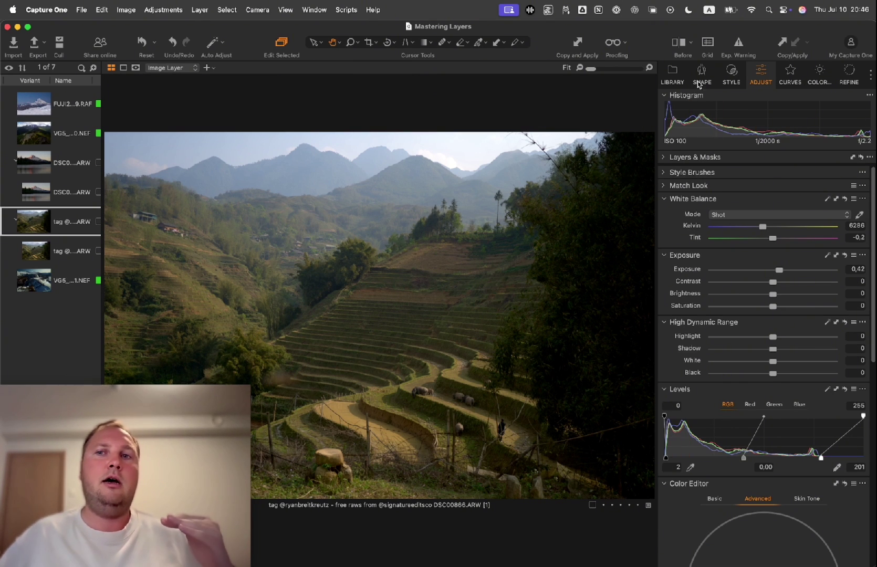
# - Check the photo's curve in the Style tab, then show the catalog's collections in the Library tab
pyautogui.click(730, 73)
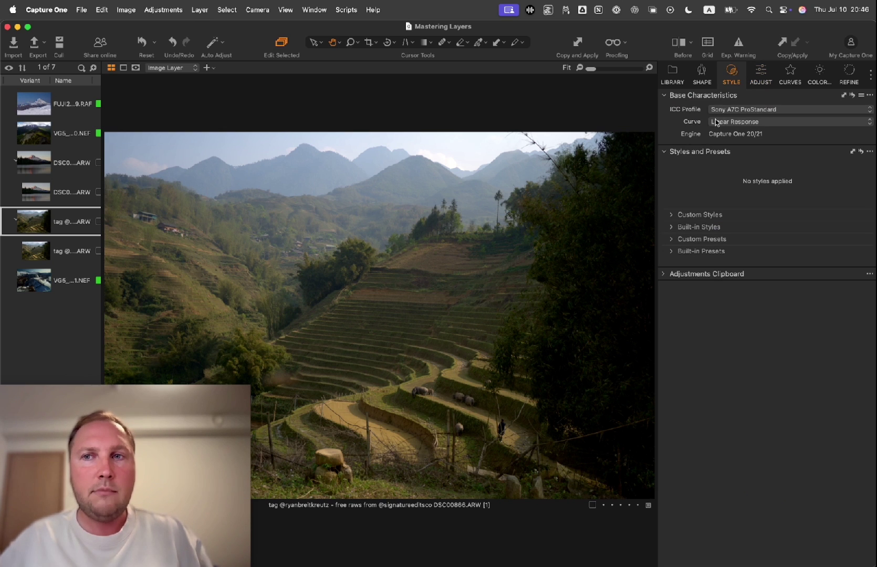
pyautogui.click(672, 74)
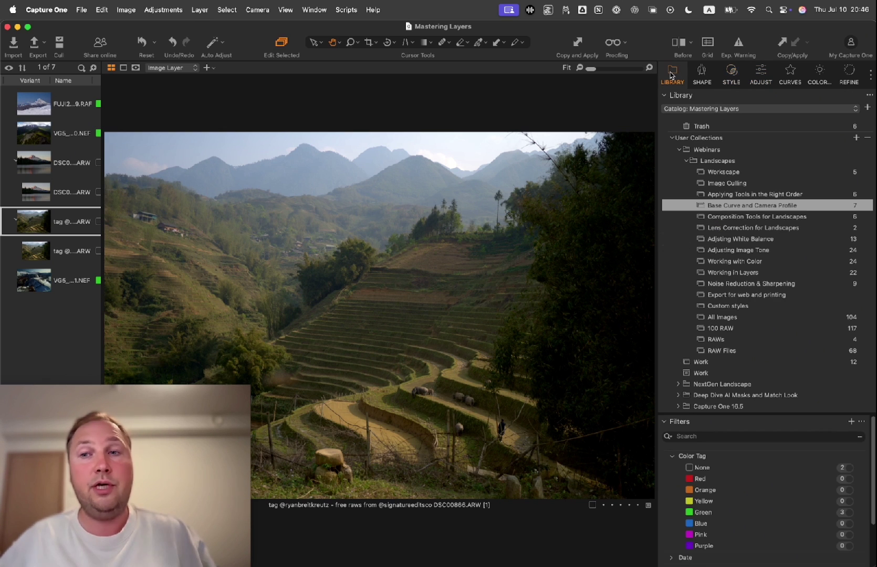